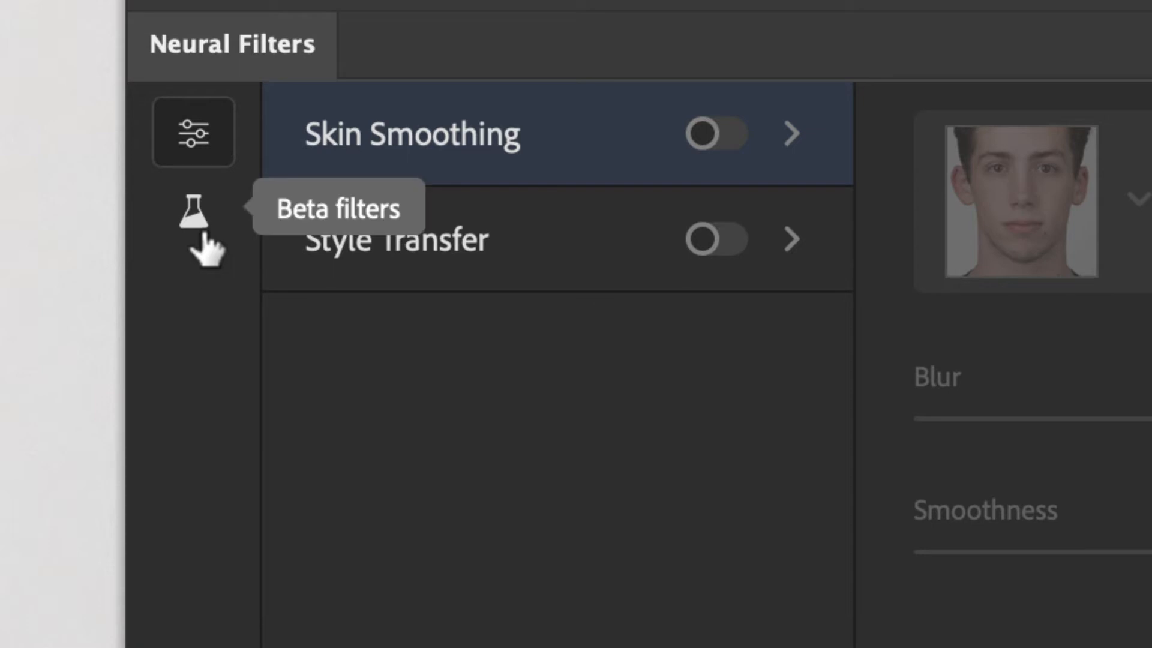
# Step: Show the beta Neural Filters and submit an expression of interest in the Face to Caricature filter without adding details
pyautogui.click(202, 235)
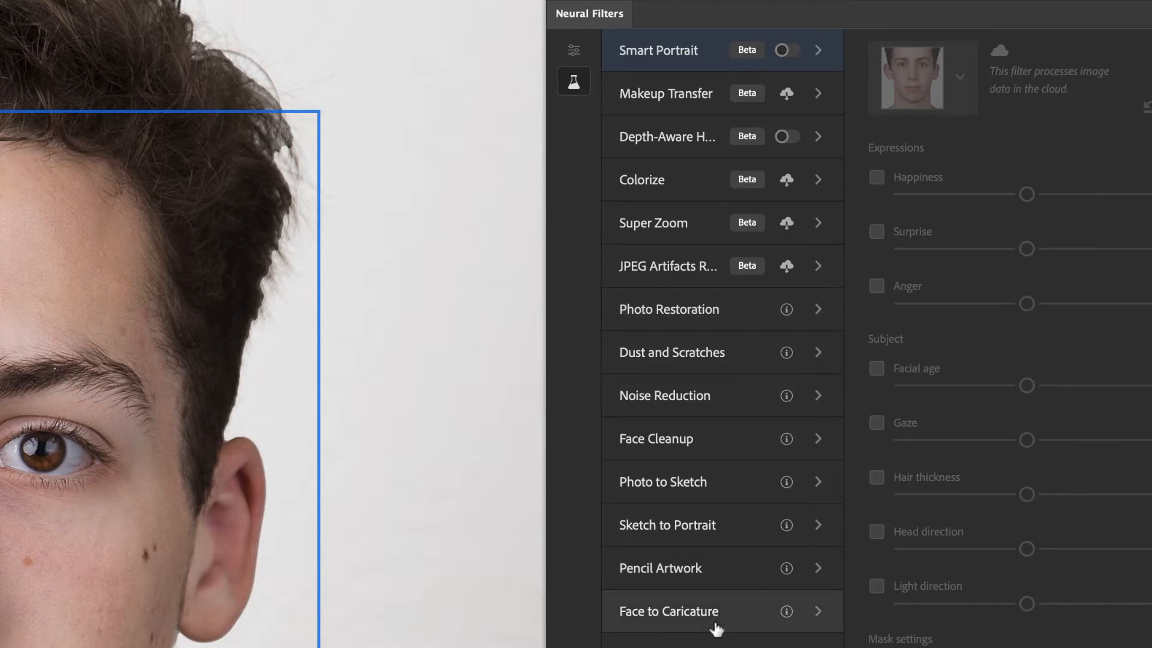
pyautogui.click(658, 622)
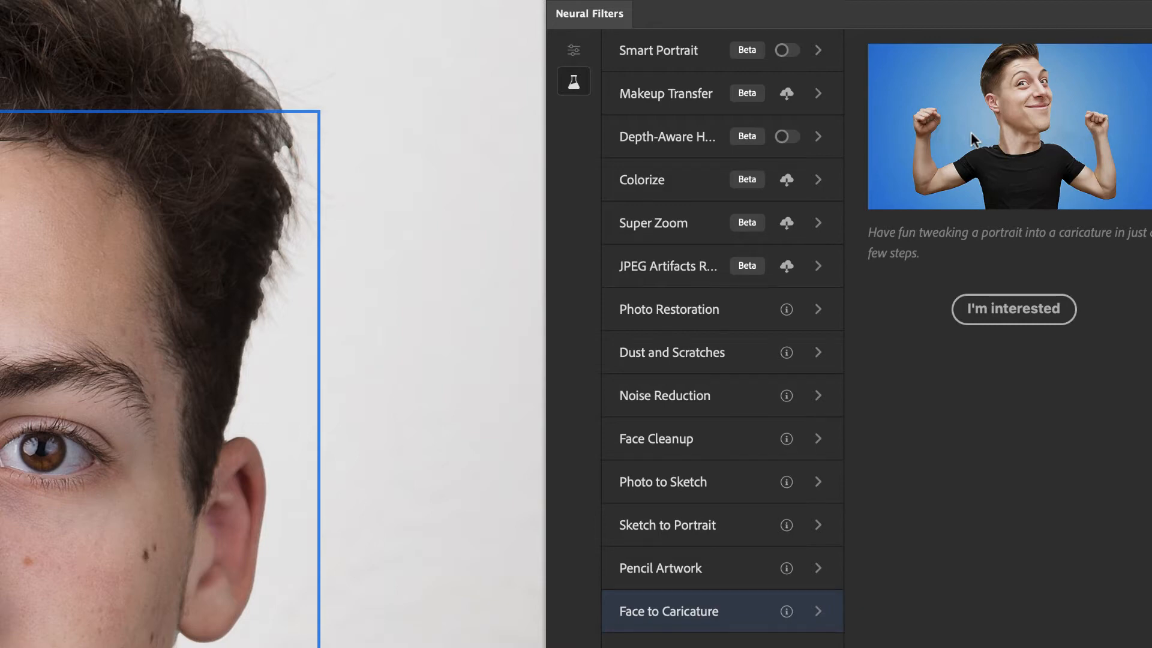
pyautogui.click(1010, 312)
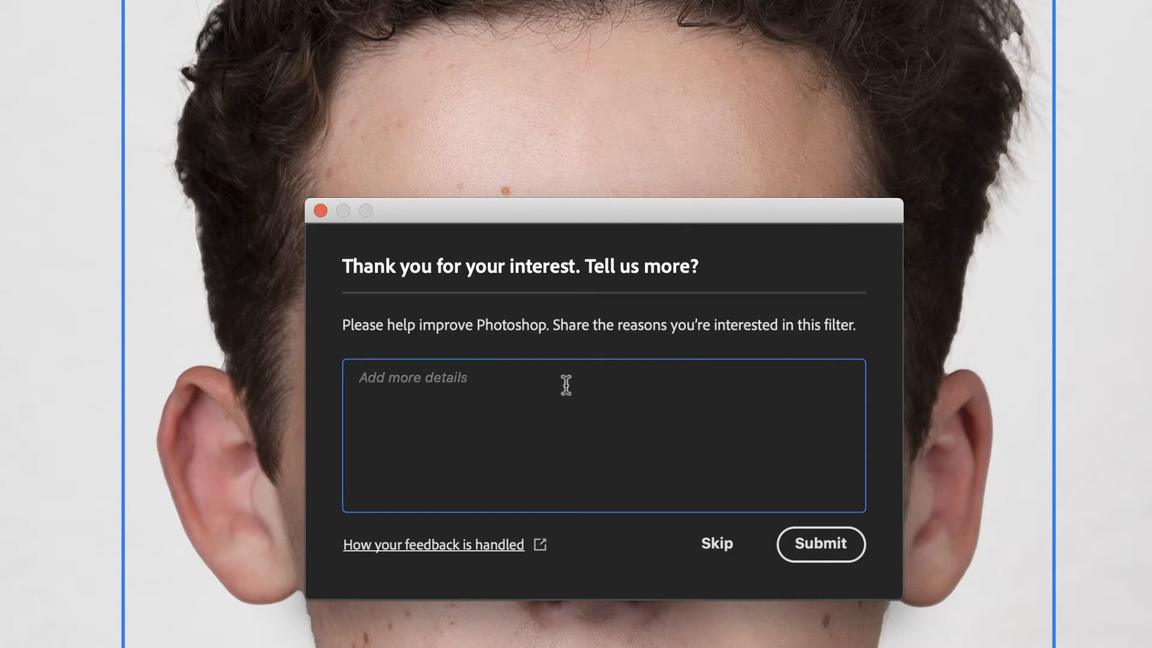
pyautogui.click(811, 553)
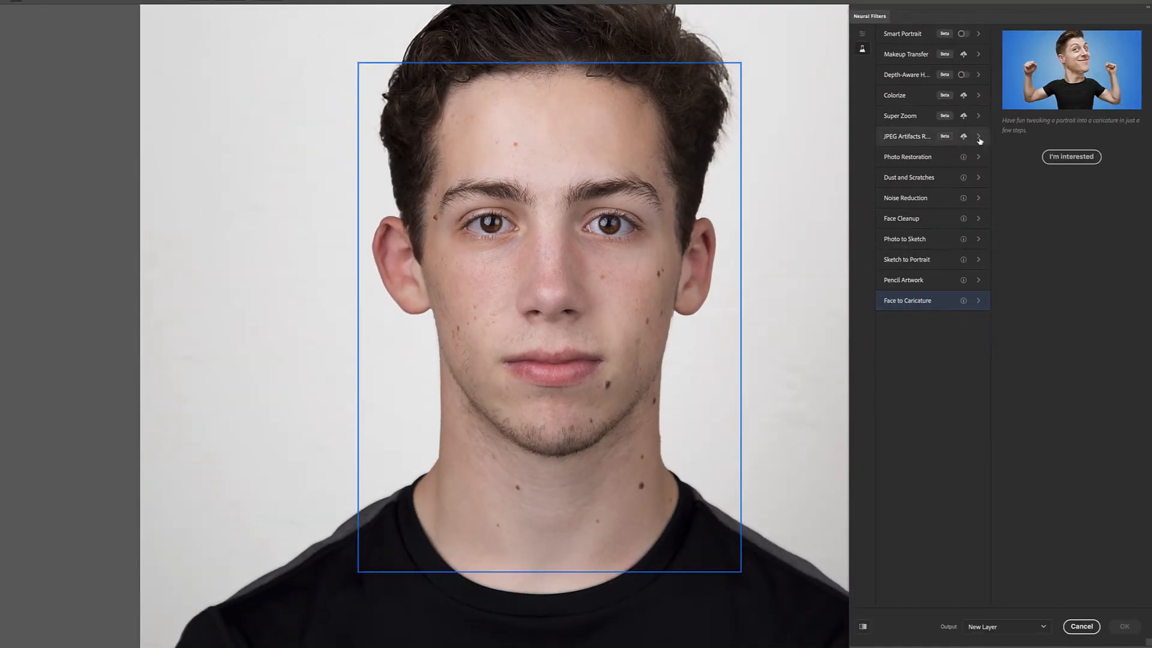
# Step: Return to the featured filters, enable Skin Smoothing on the portrait, and compare it with the original
pyautogui.click(862, 34)
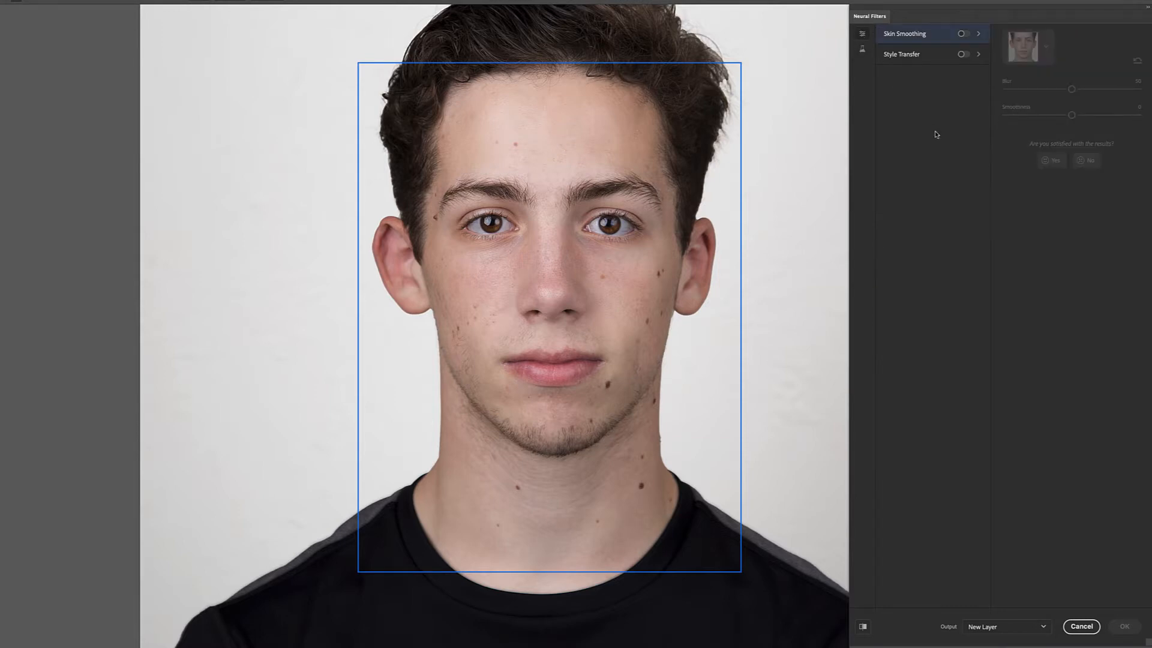
pyautogui.click(964, 35)
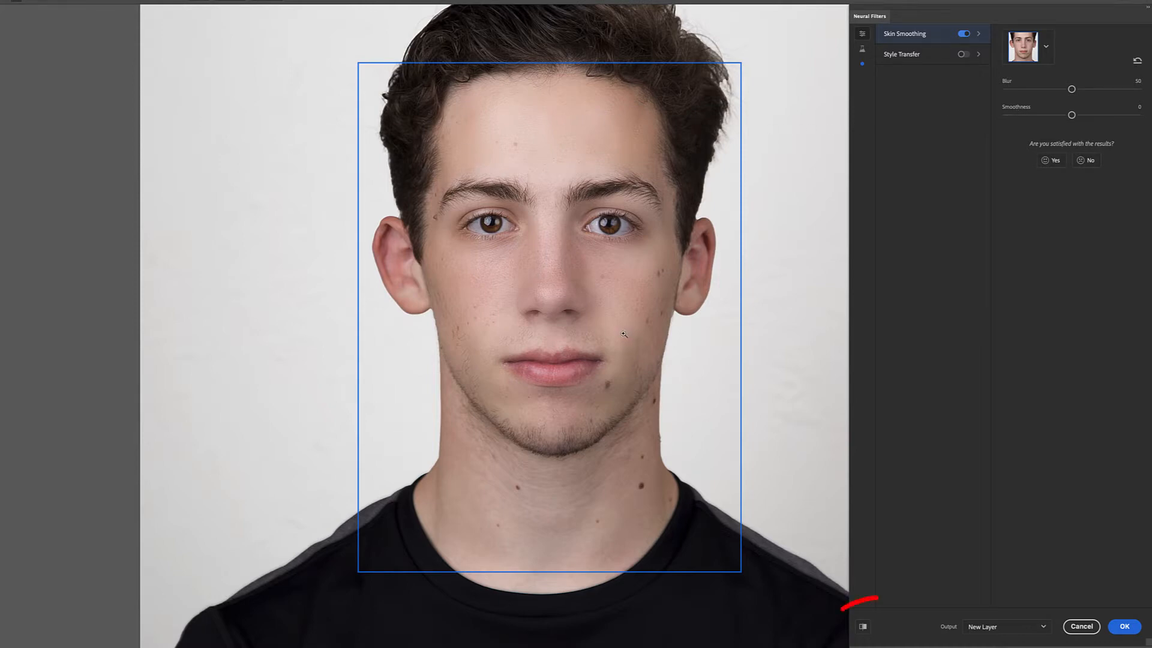
pyautogui.click(862, 628)
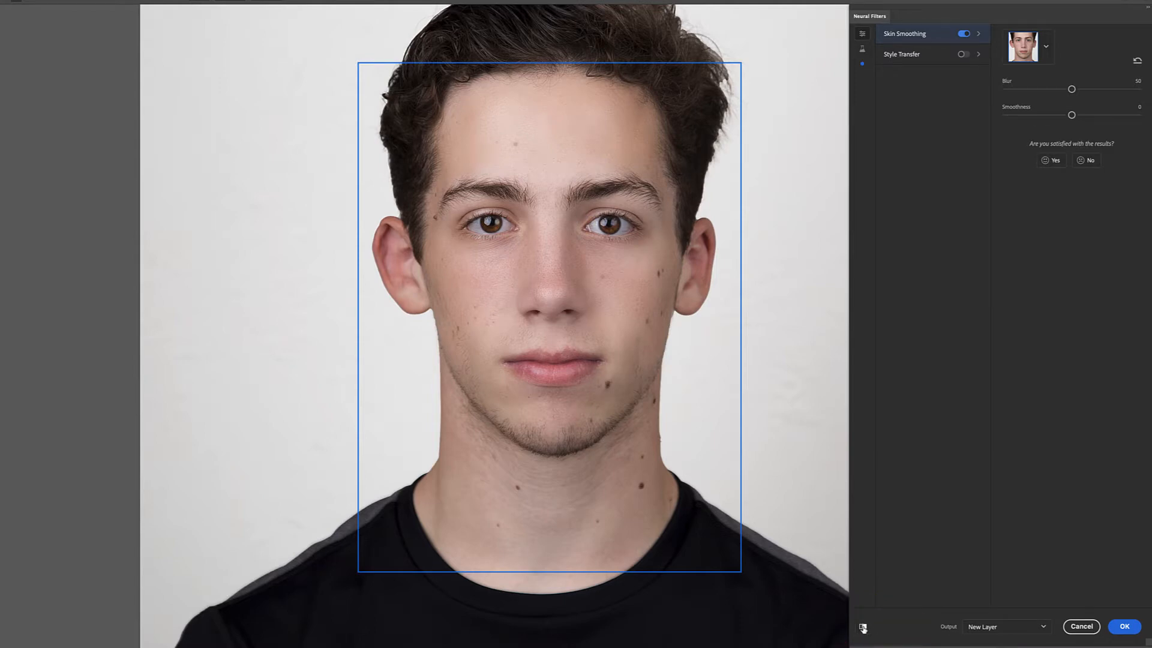
pyautogui.click(862, 628)
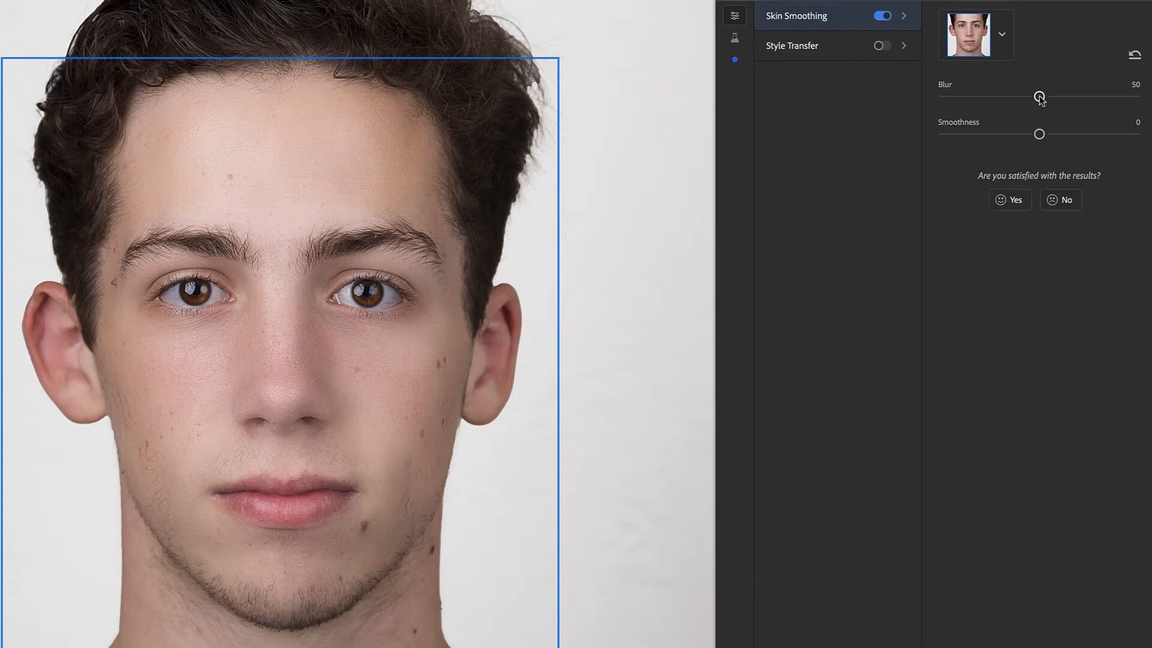
# Step: Try the extremes of the Skin Smoothing sliders and set Blur to 0 and Smoothness to -23
pyautogui.moveTo(1040, 98); pyautogui.dragTo(1135, 96)
pyautogui.moveTo(1134, 97); pyautogui.dragTo(927, 102)
pyautogui.moveTo(1039, 134); pyautogui.dragTo(1135, 134)
pyautogui.click(1134, 134)
pyautogui.moveTo(1131, 134); pyautogui.dragTo(945, 134)
pyautogui.moveTo(941, 138); pyautogui.dragTo(1024, 137)
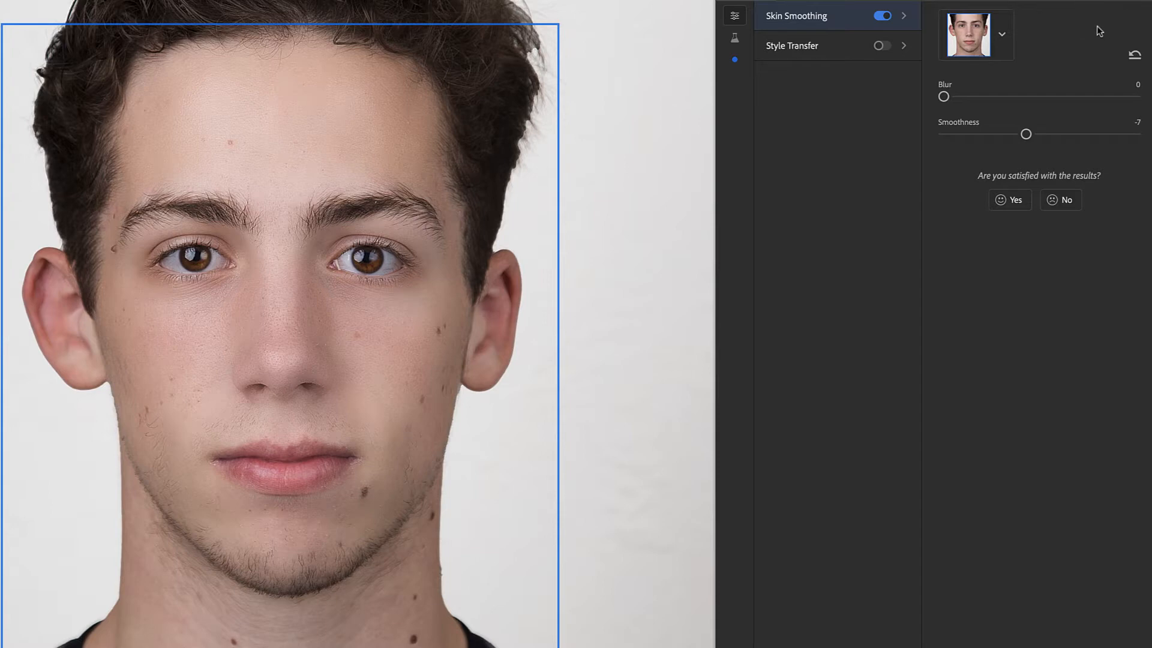
pyautogui.moveTo(1026, 134); pyautogui.dragTo(1041, 137)
pyautogui.moveTo(1041, 134); pyautogui.dragTo(995, 134)
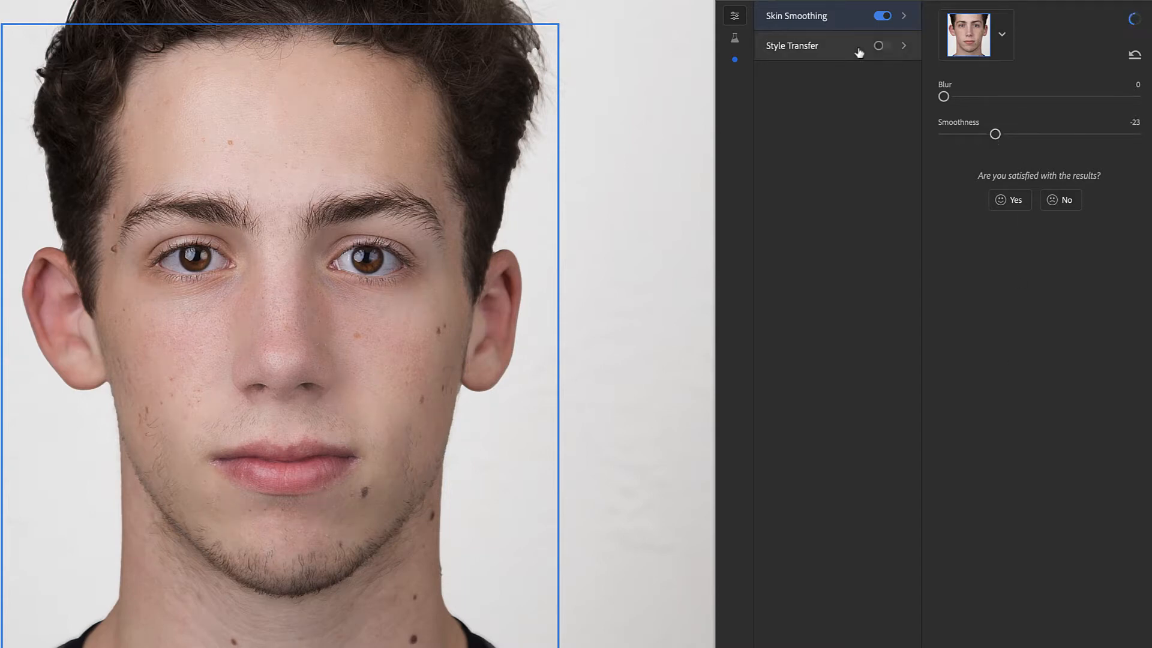
# Step: Enable the Style Transfer filter and expand its list to show all the style presets
pyautogui.click(819, 47)
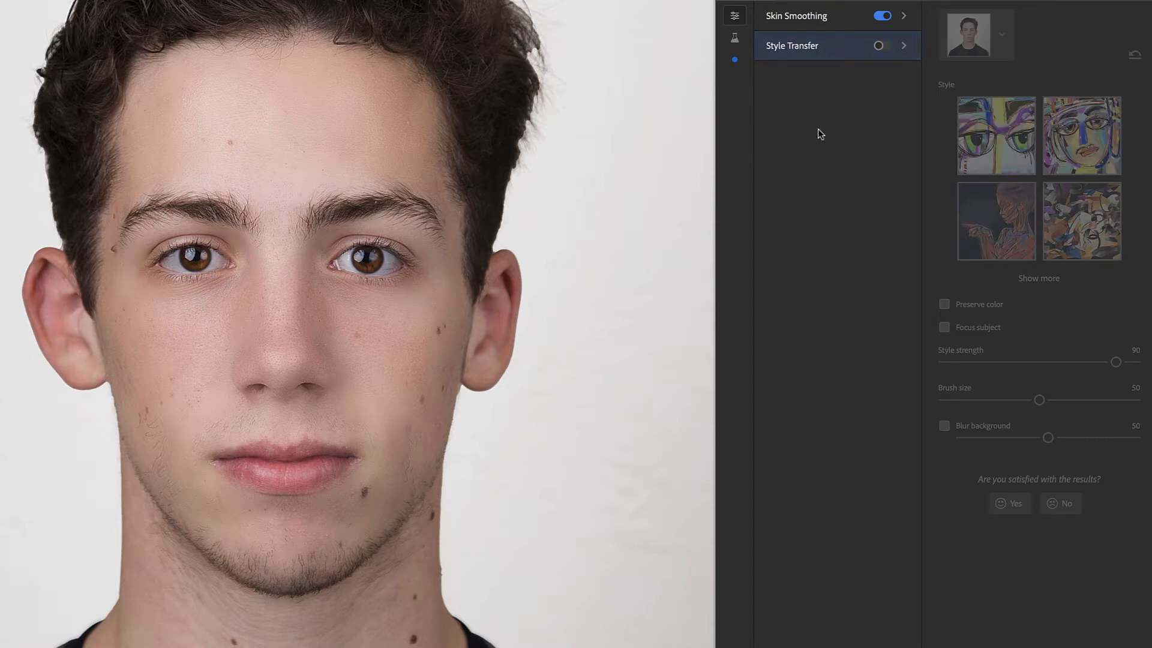
pyautogui.click(882, 46)
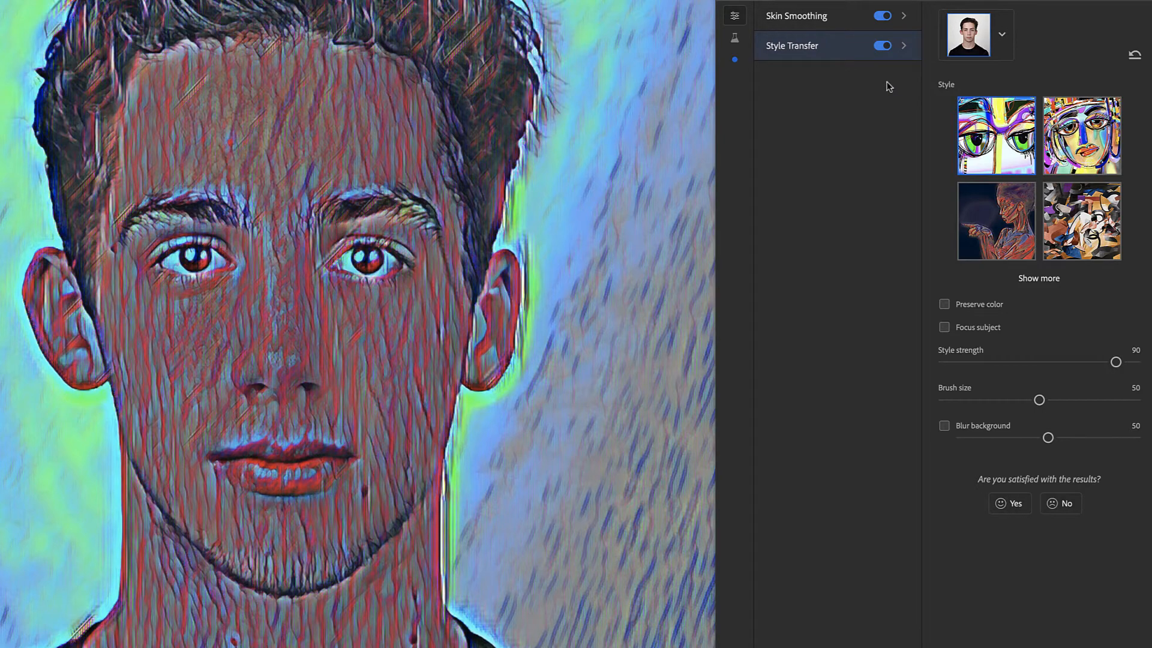
pyautogui.click(1038, 278)
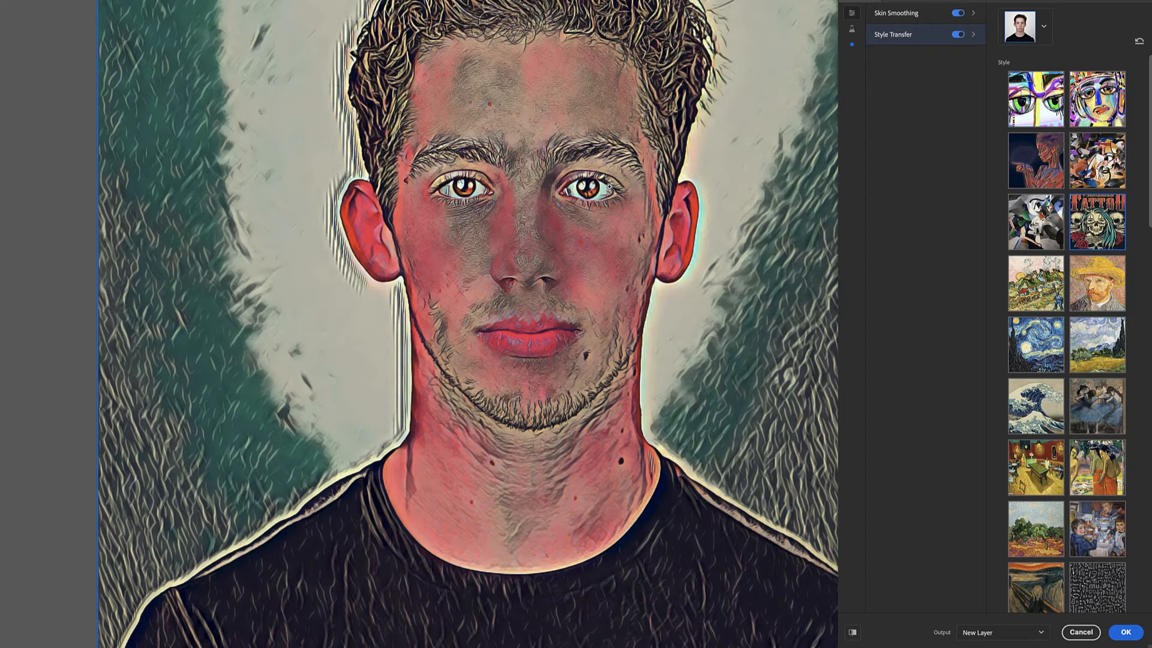
# Step: Try the starry night, wheat field, green tree landscape, black-and-white pattern and stage lights styles on the portrait
pyautogui.click(1038, 352)
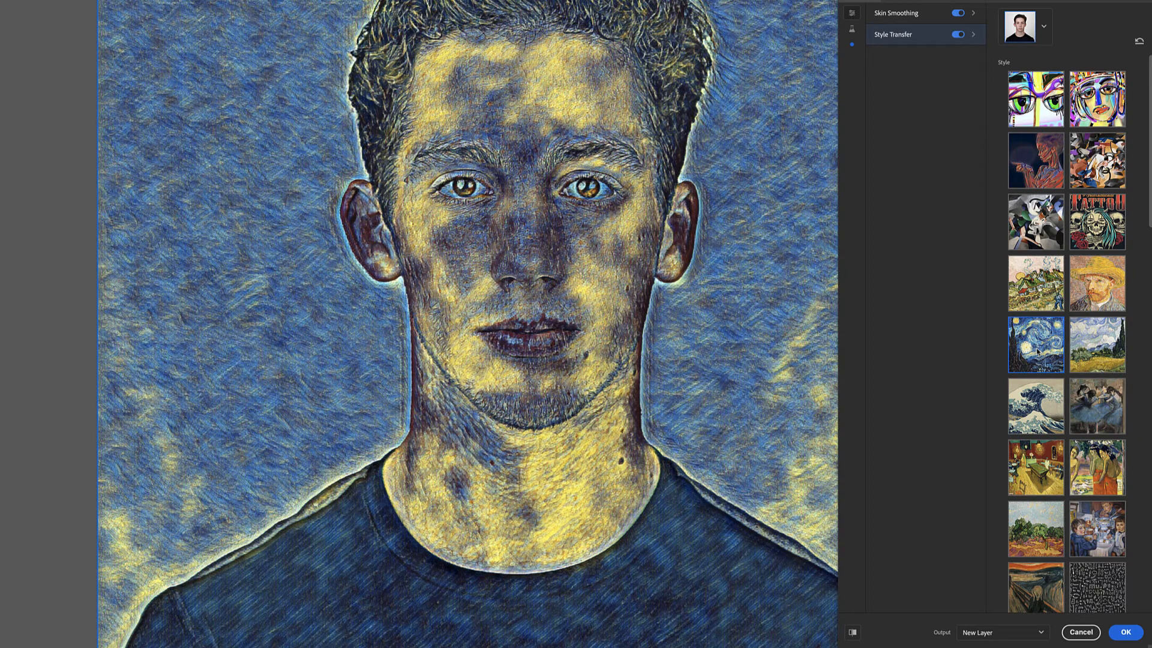
pyautogui.click(1095, 359)
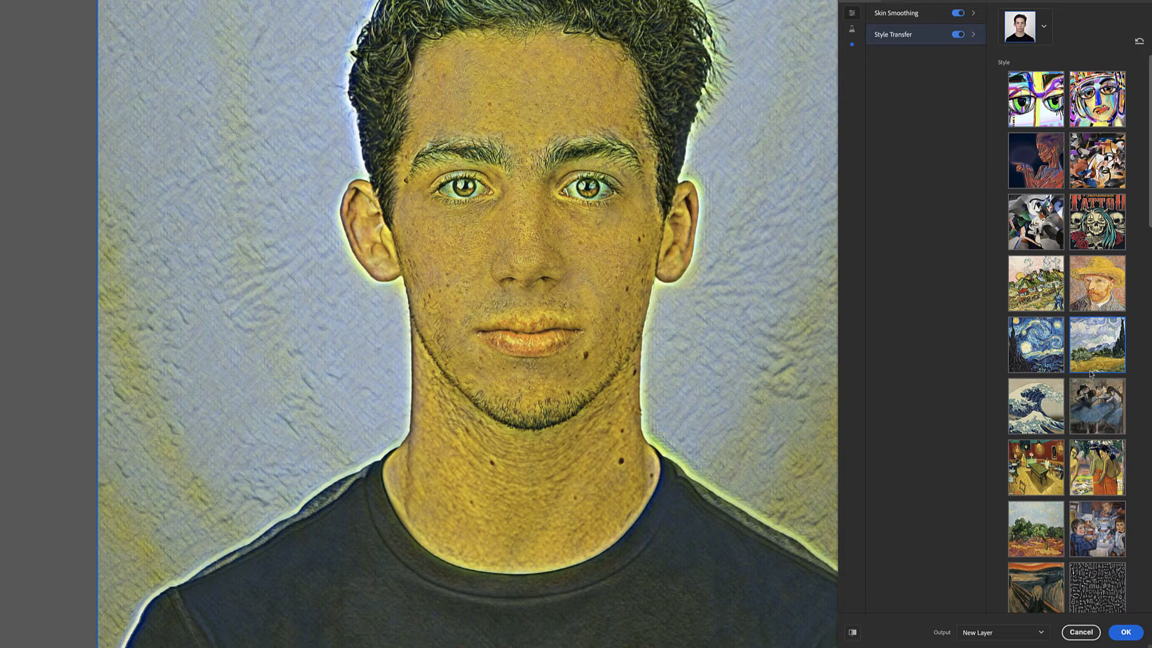
pyautogui.scroll(-3, 1092, 372)
pyautogui.scroll(-1, 1091, 373)
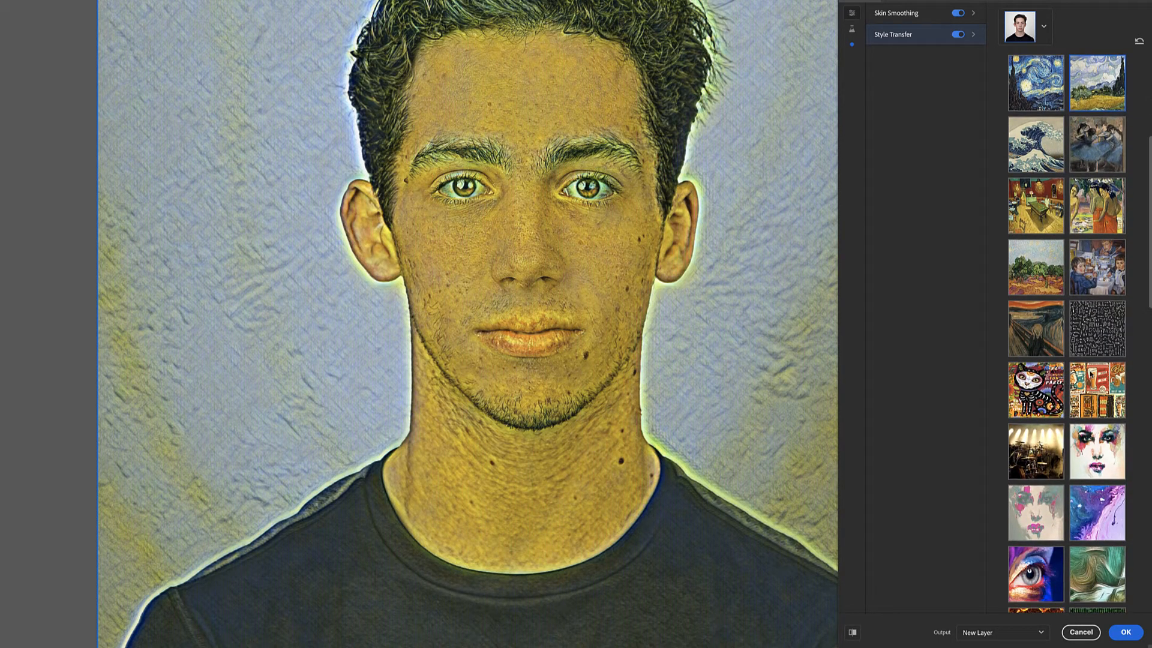
pyautogui.click(1029, 270)
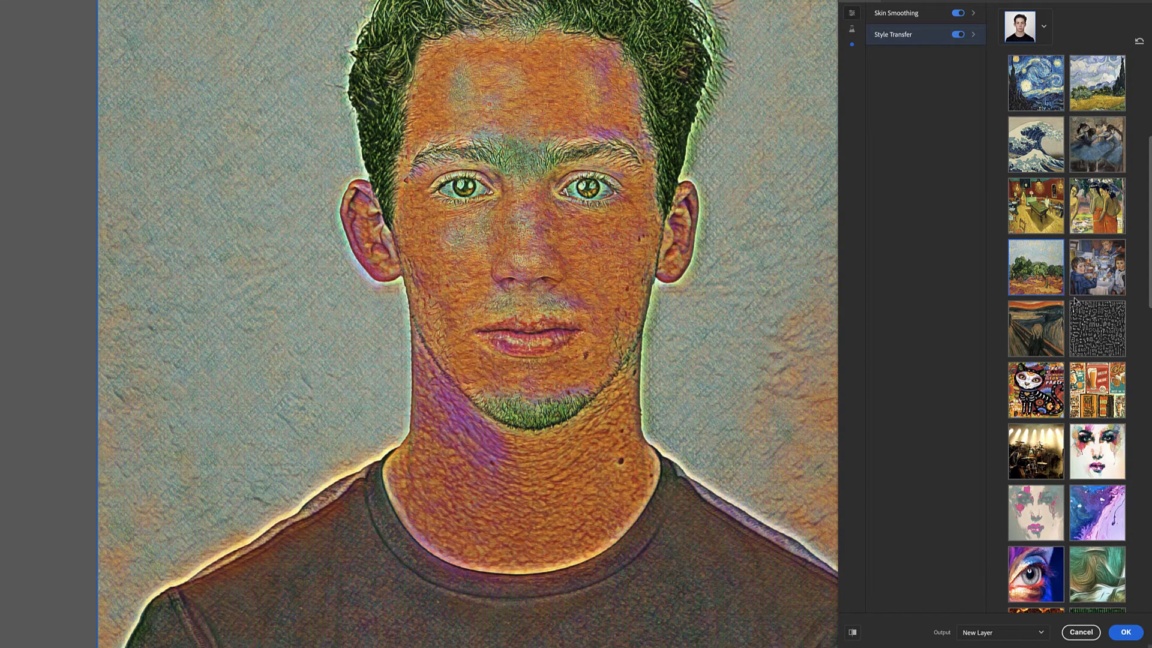
pyautogui.click(1101, 331)
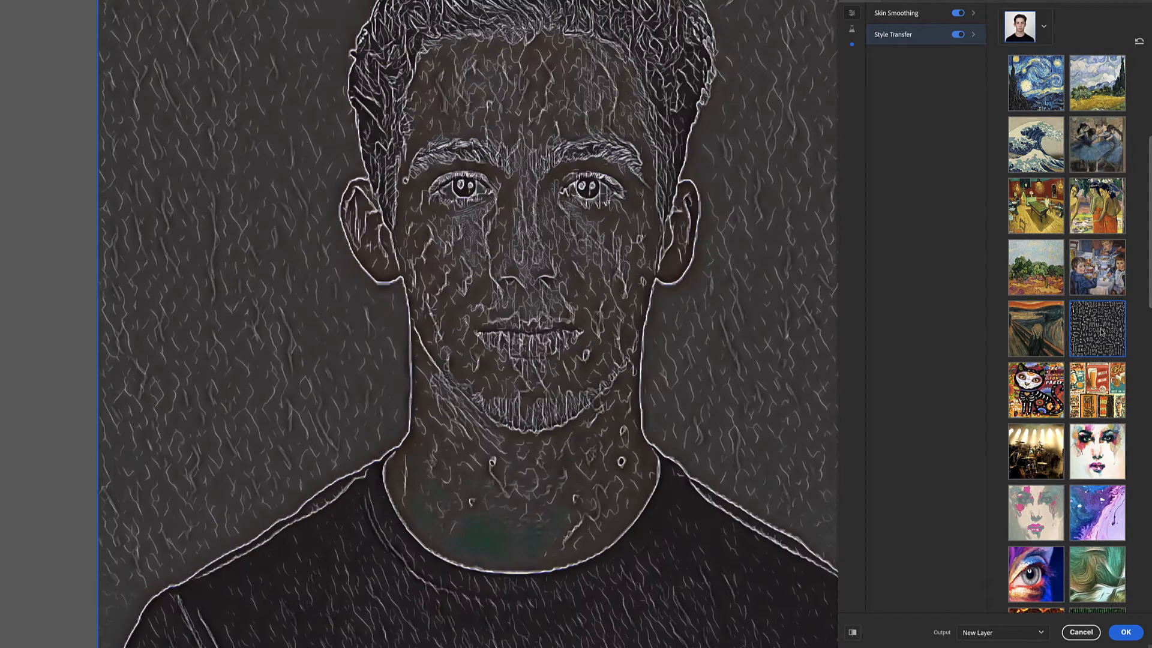
pyautogui.click(1045, 442)
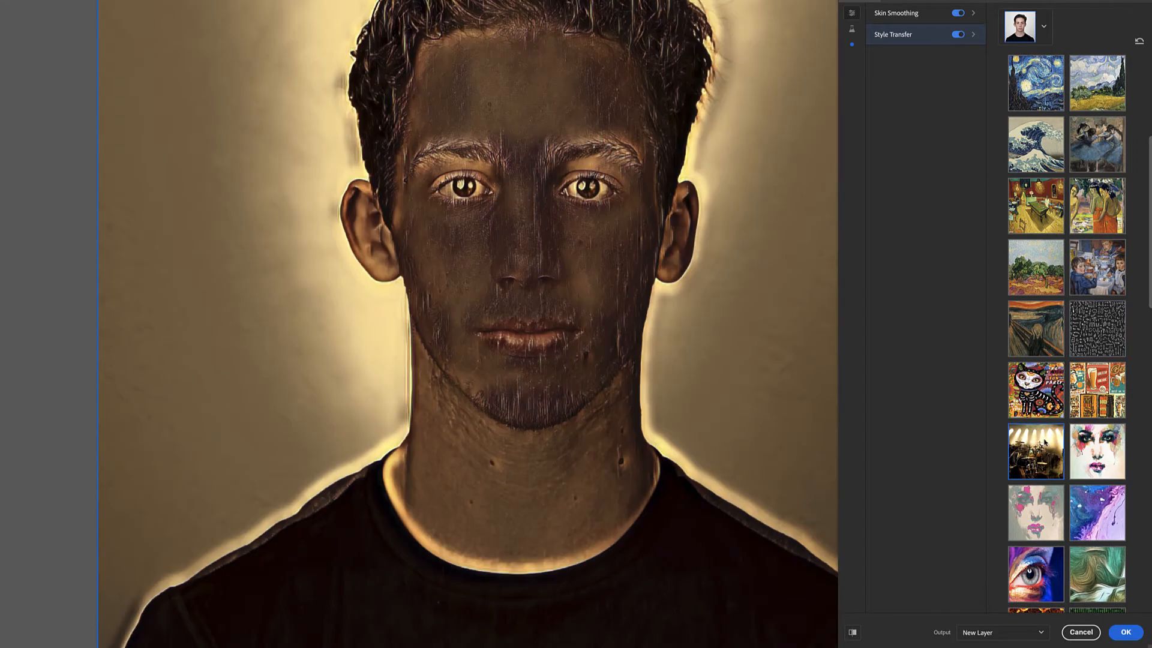
# Step: Try the green swirl, green matrix code, colorful painted woman and pastel brushstroke styles on the portrait
pyautogui.scroll(-4, 1045, 442)
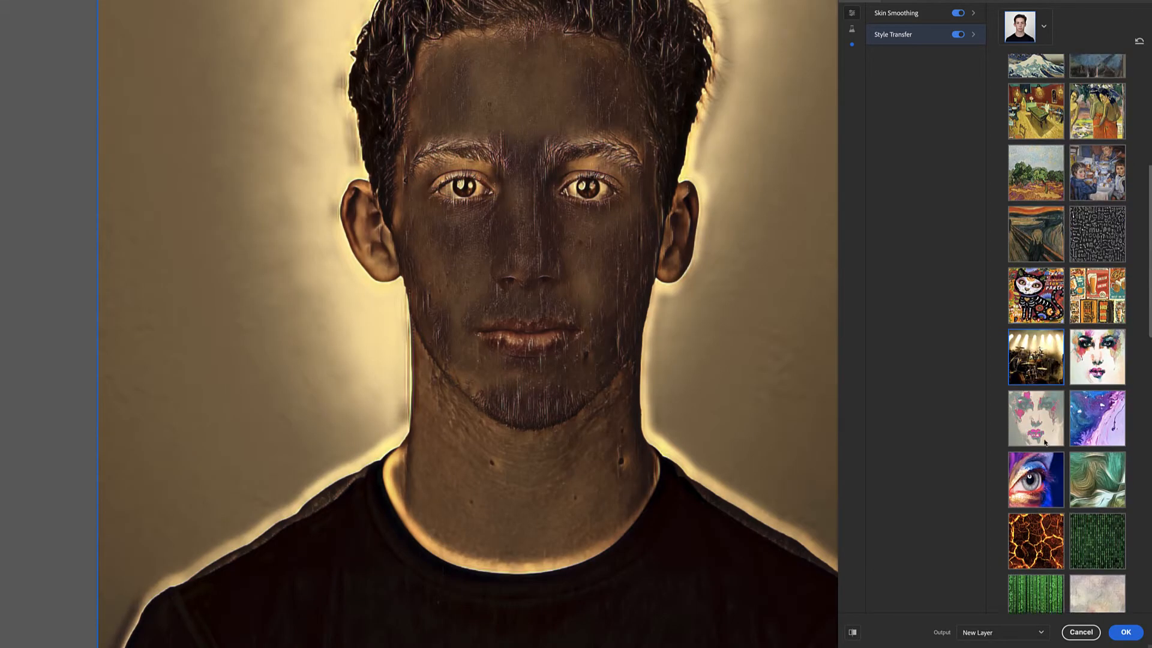
pyautogui.click(1085, 394)
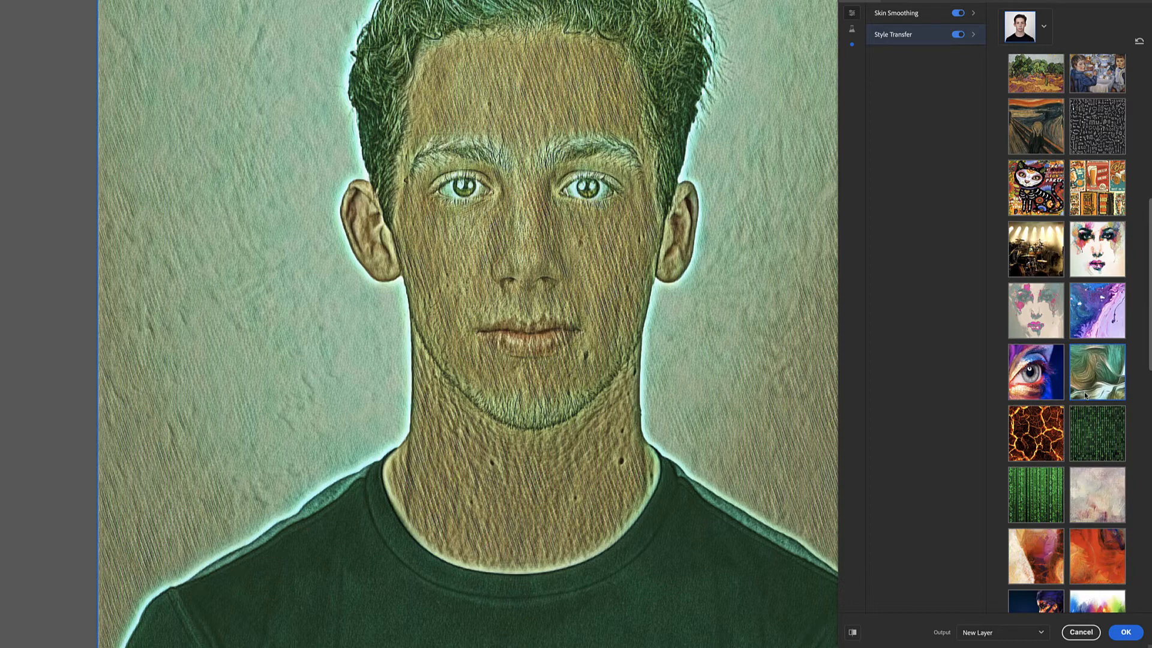
pyautogui.scroll(-5, 1089, 430)
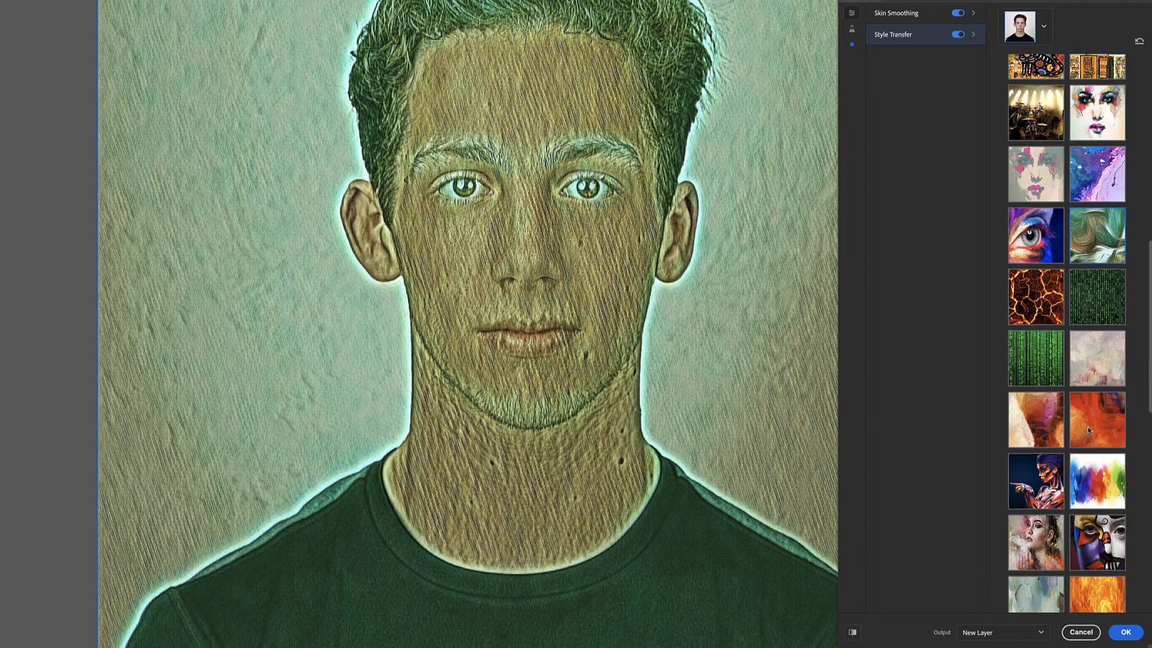
pyautogui.scroll(1, 1089, 429)
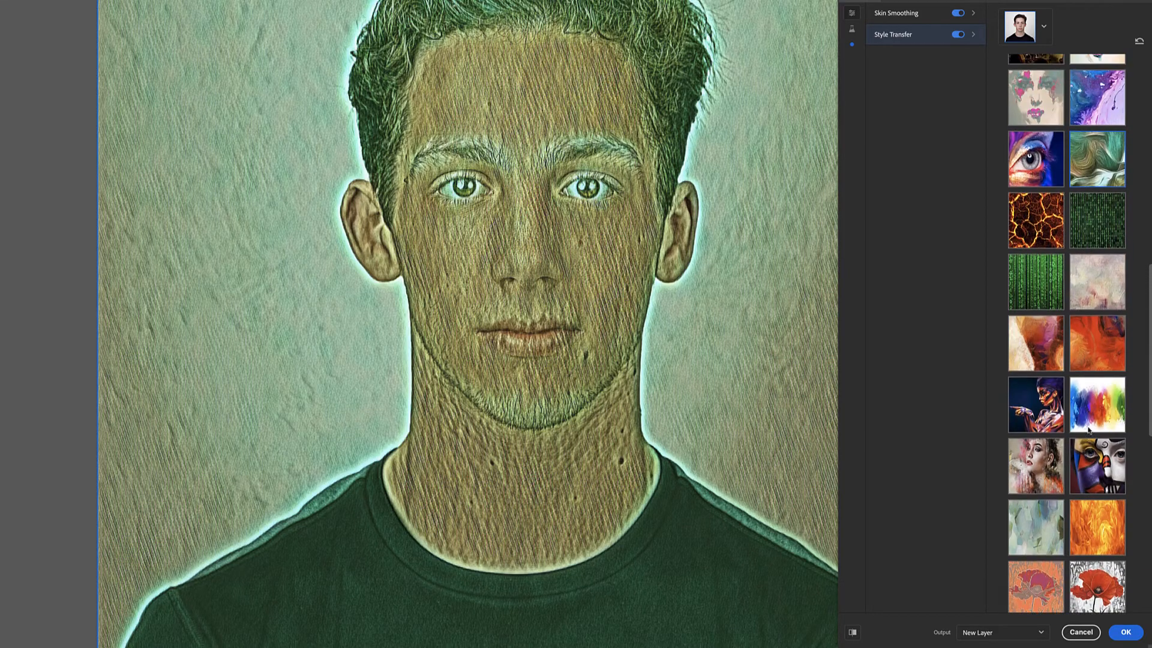
pyautogui.click(1042, 288)
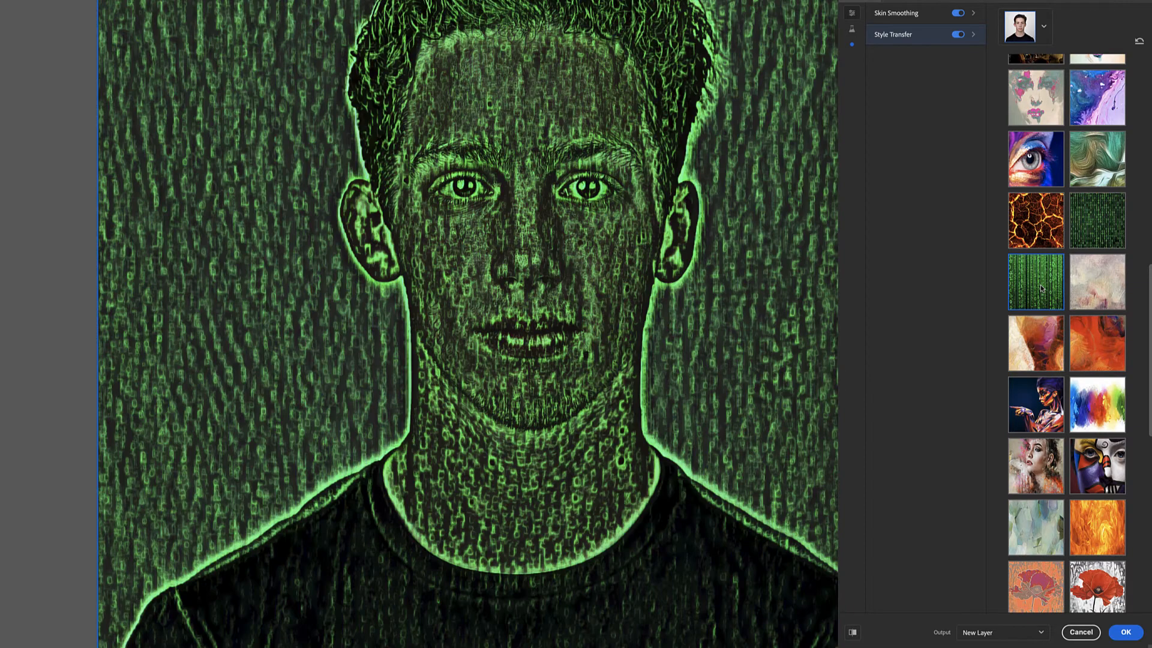
pyautogui.scroll(-10, 1097, 390)
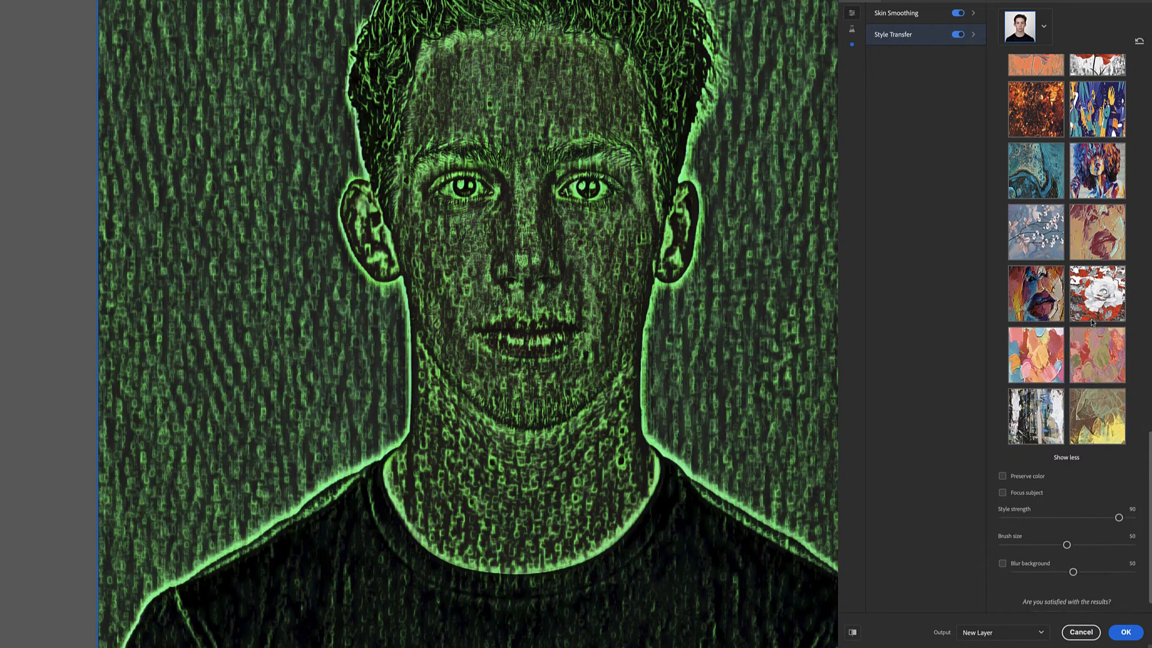
pyautogui.click(1111, 176)
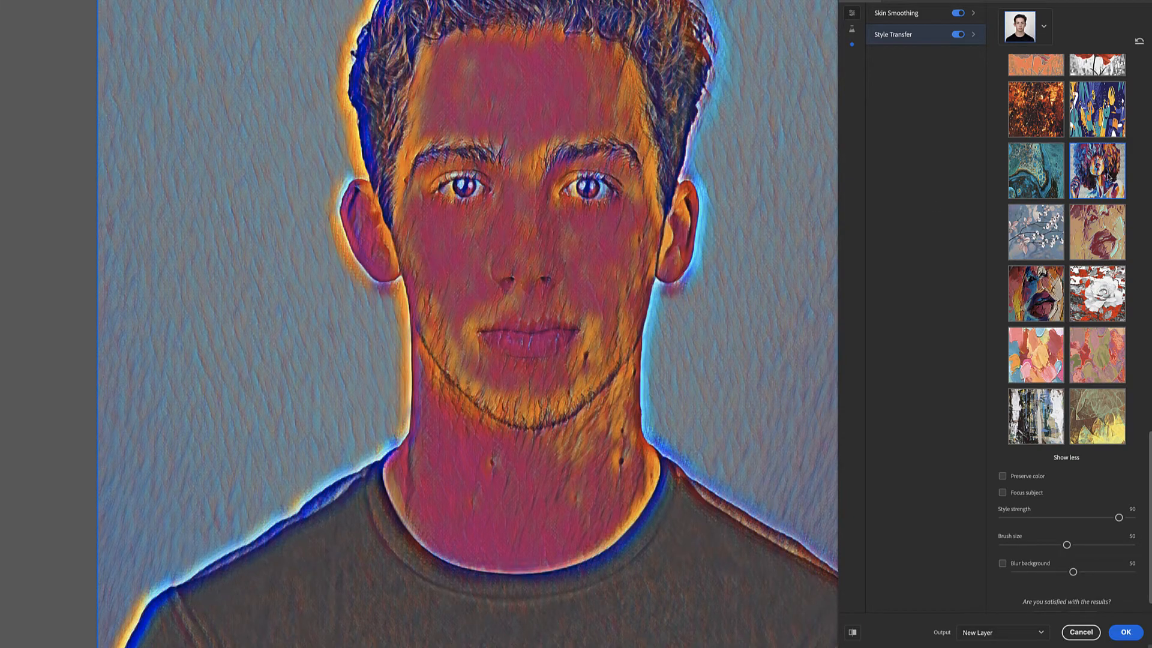
pyautogui.click(1035, 354)
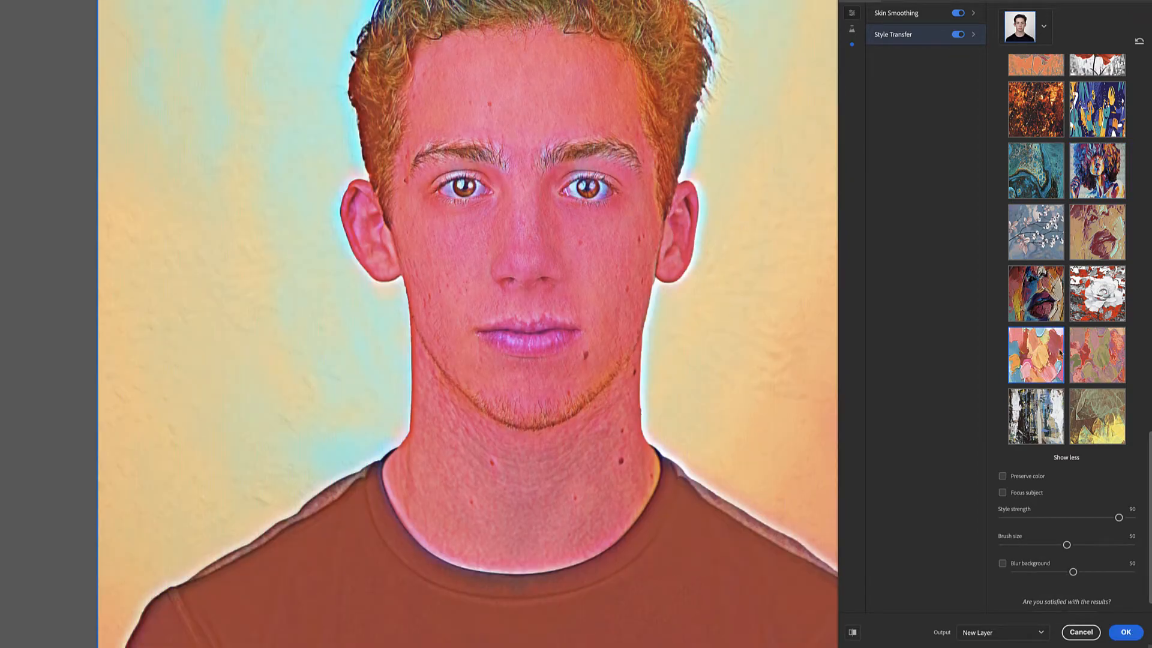
# Step: Apply the painted landscape style with green trees to the portrait
pyautogui.scroll(-1, 1060, 354)
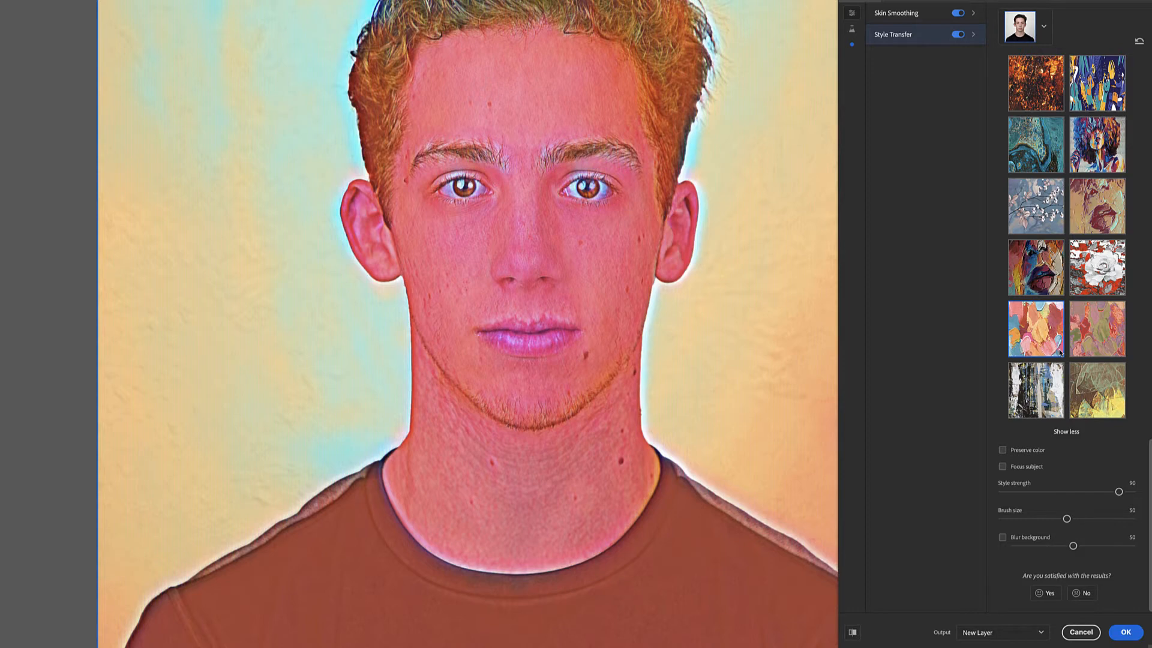
pyautogui.scroll(2, 1051, 369)
pyautogui.scroll(20, 1051, 369)
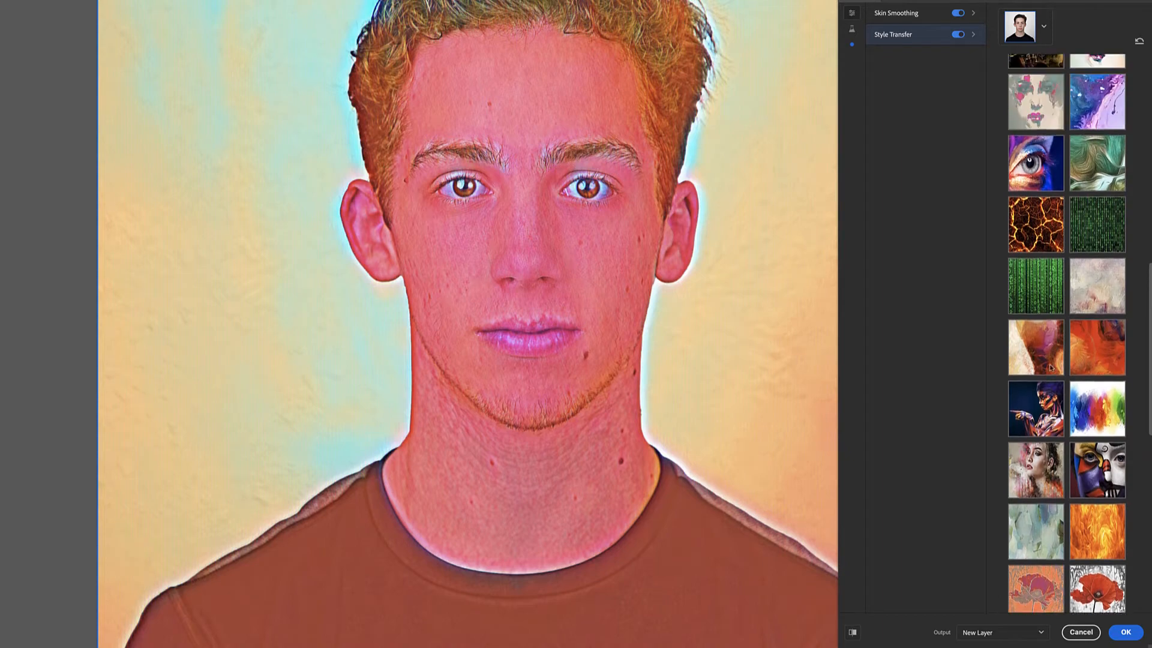
pyautogui.scroll(10, 1050, 369)
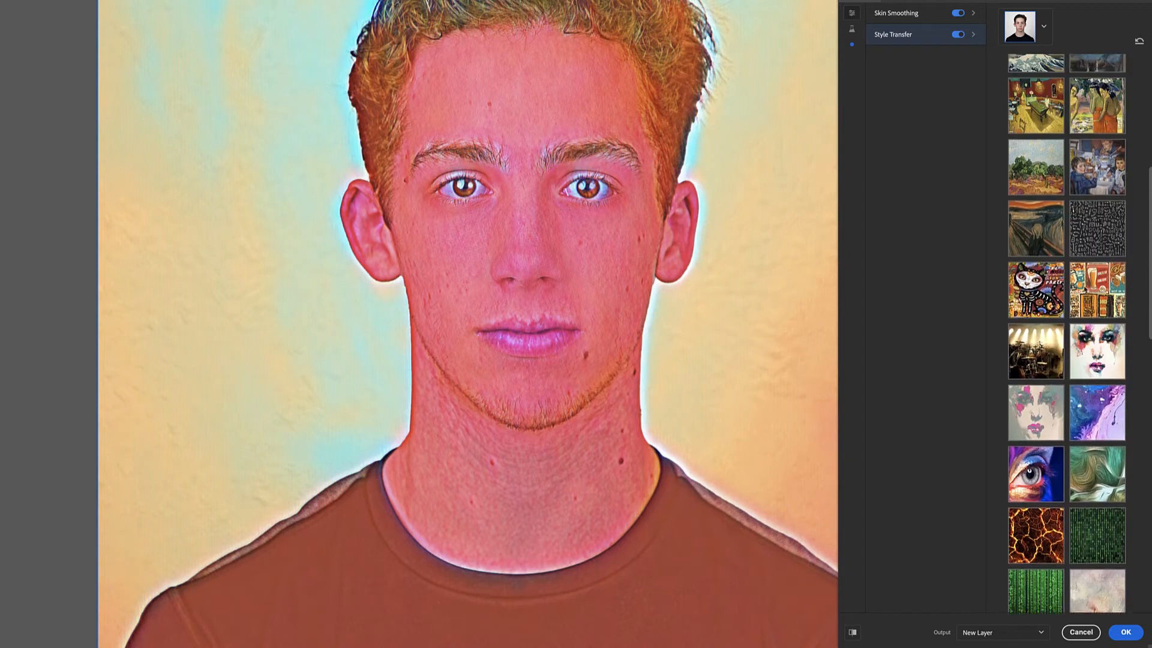
pyautogui.click(1042, 178)
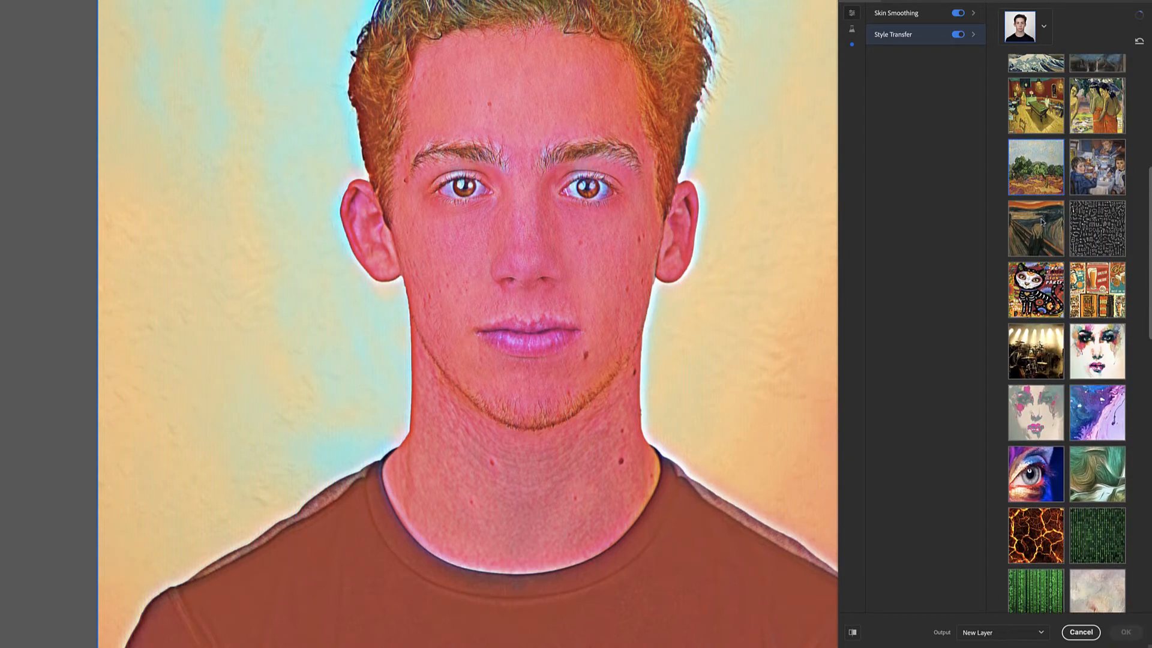
# Step: Turn on Preserve color and Focus subject for the landscape style and set its Style strength to 35
pyautogui.scroll(-10, 1043, 221)
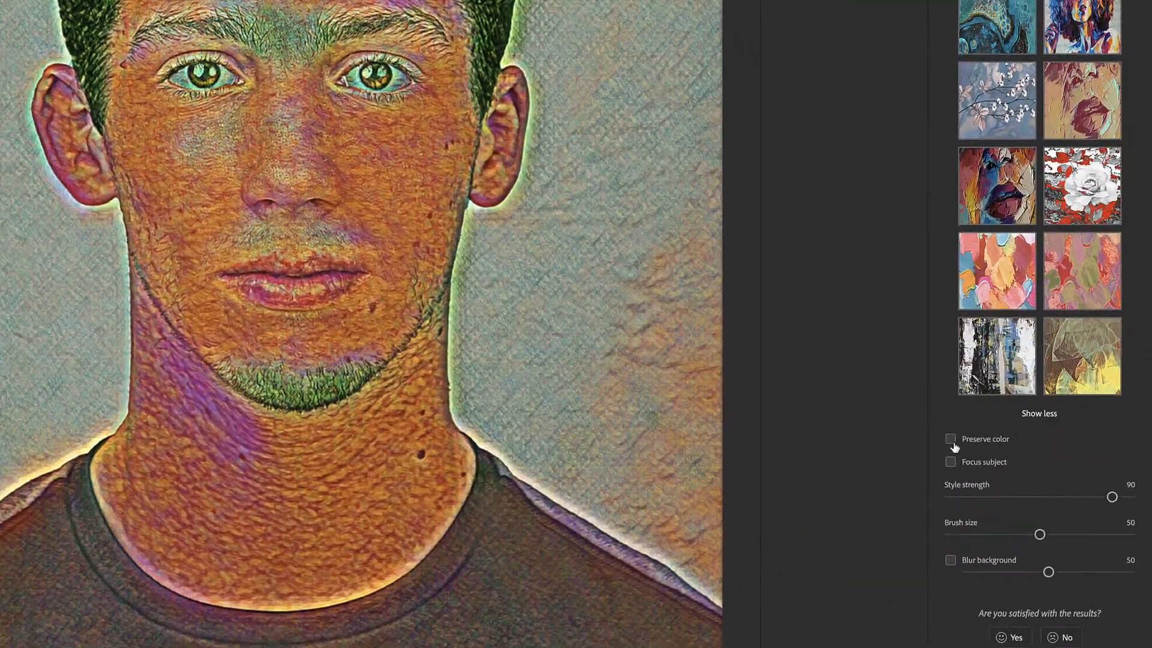
pyautogui.click(1002, 450)
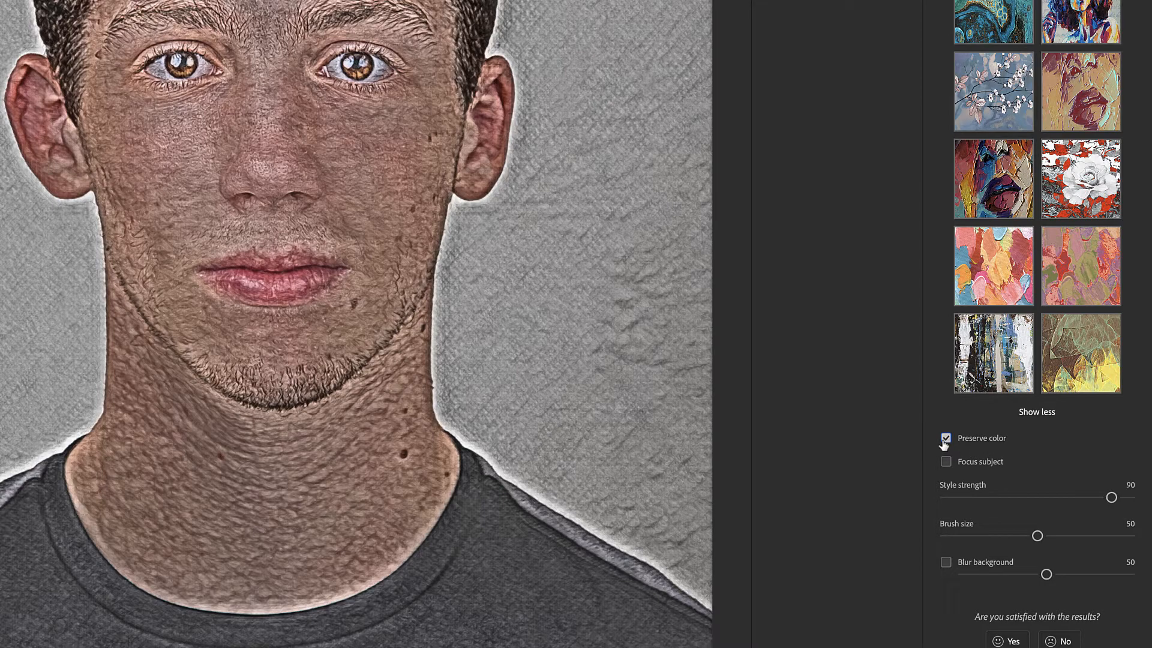
pyautogui.scroll(5, 944, 445)
pyautogui.scroll(-5, 944, 444)
pyautogui.click(947, 462)
pyautogui.click(946, 462)
pyautogui.click(946, 462)
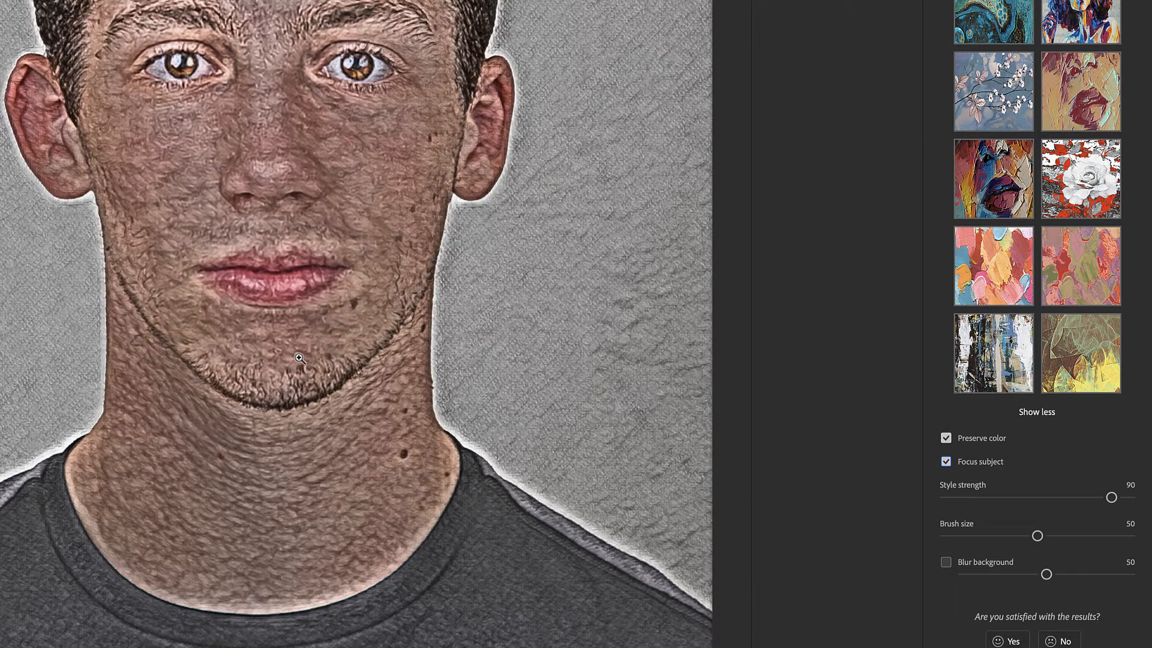
pyautogui.moveTo(1111, 498); pyautogui.dragTo(1010, 504)
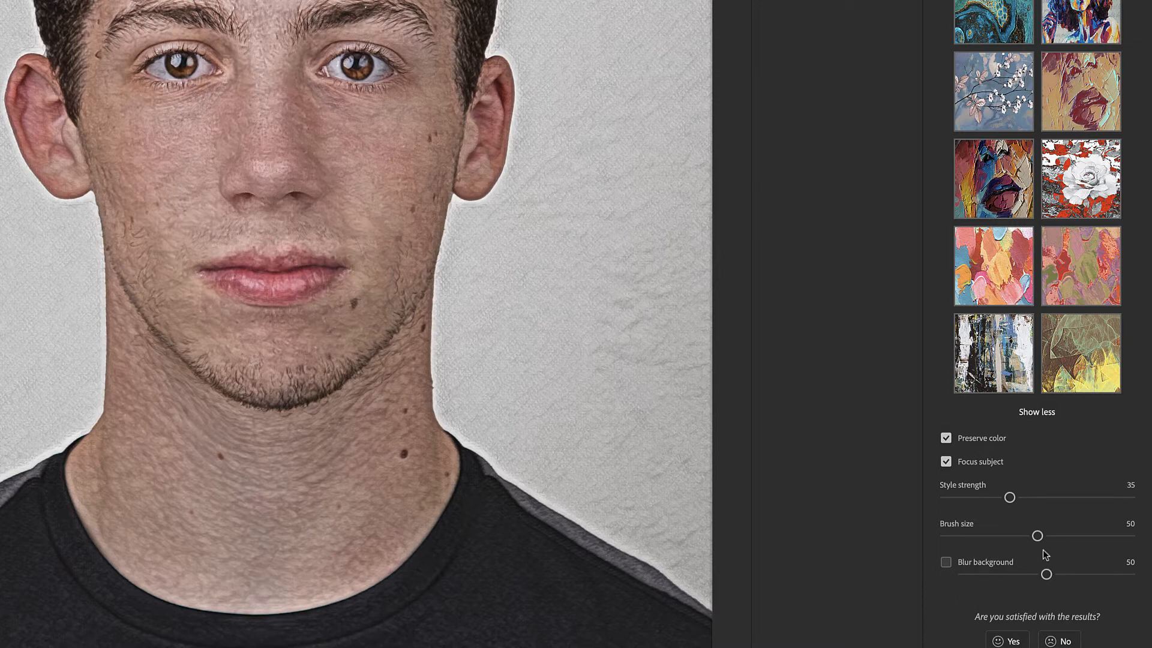
# Step: Set the landscape style's Style strength to 93, trying Brush size 8 before setting it to 96
pyautogui.moveTo(1039, 540); pyautogui.dragTo(957, 539)
pyautogui.moveTo(1087, 497); pyautogui.dragTo(1118, 499)
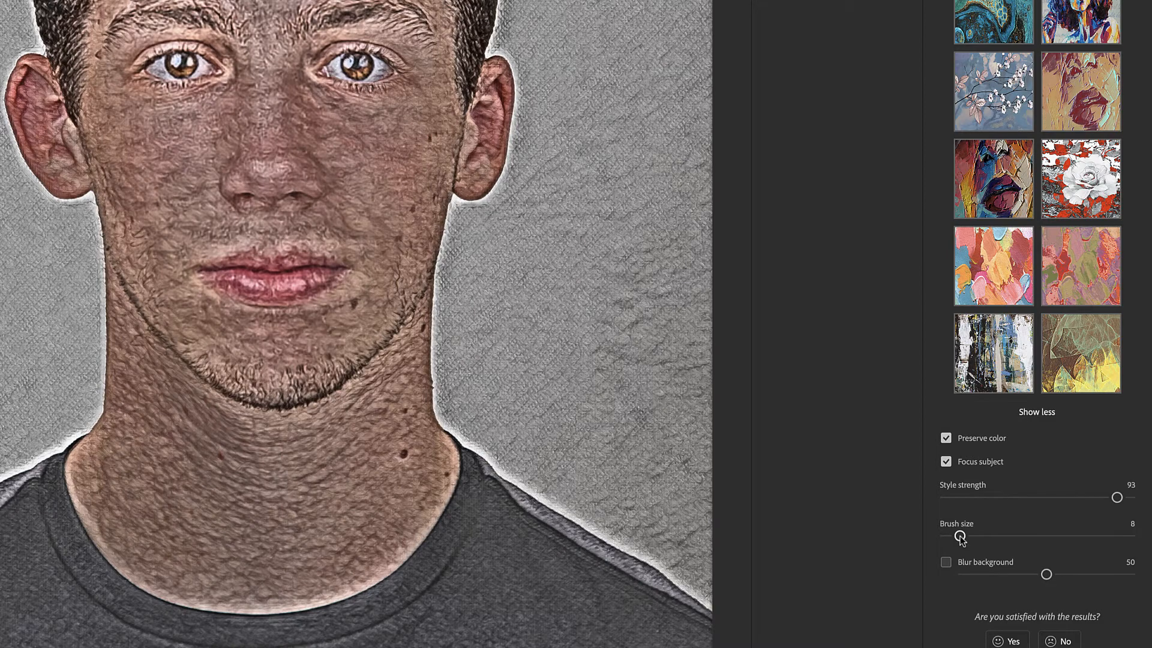
pyautogui.moveTo(960, 538); pyautogui.dragTo(1125, 540)
# Step: Try Blur background on the styled portrait, reduce it to 33 and turn it off again
pyautogui.click(946, 563)
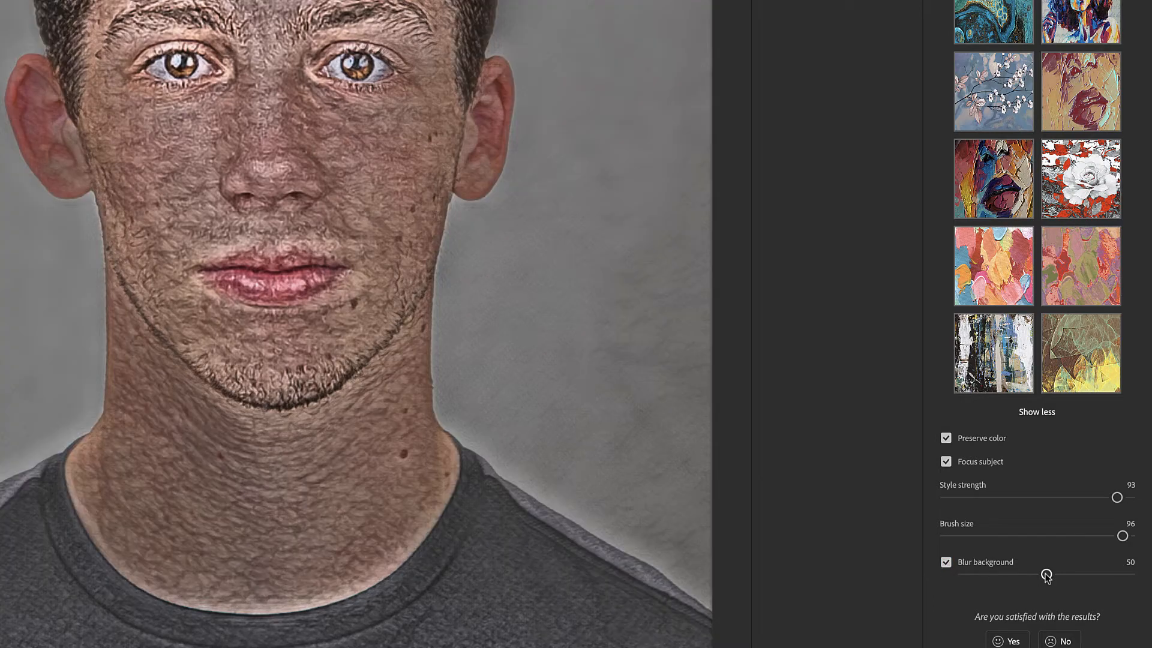
pyautogui.moveTo(1047, 577); pyautogui.dragTo(1018, 576)
pyautogui.click(946, 562)
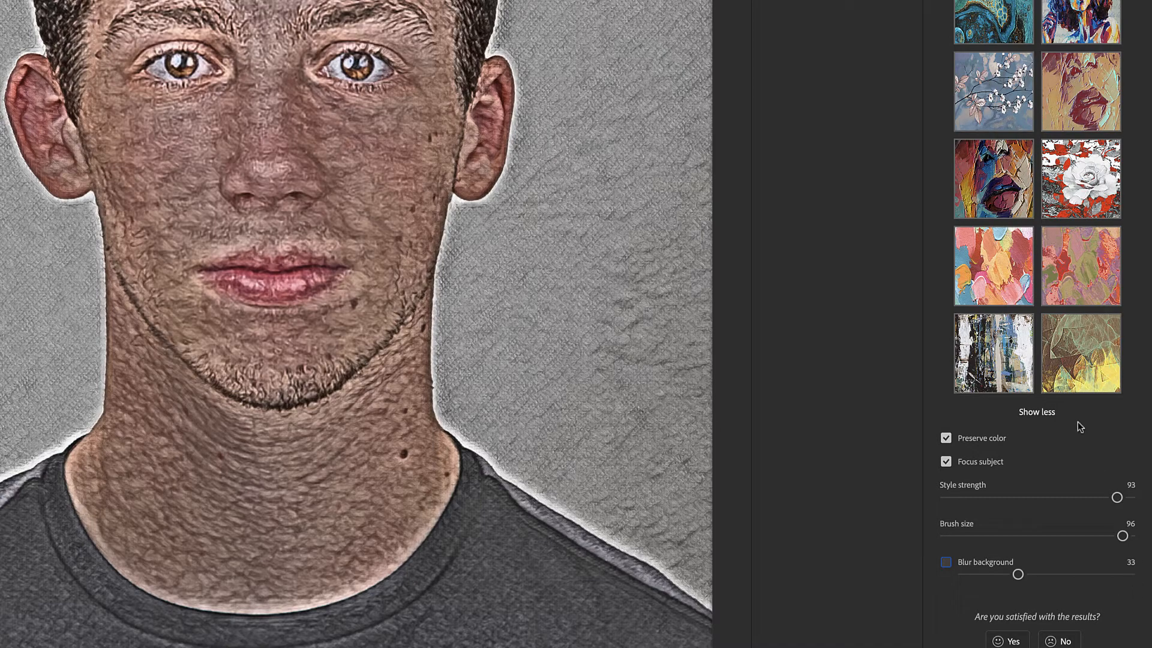
pyautogui.scroll(10, 1077, 421)
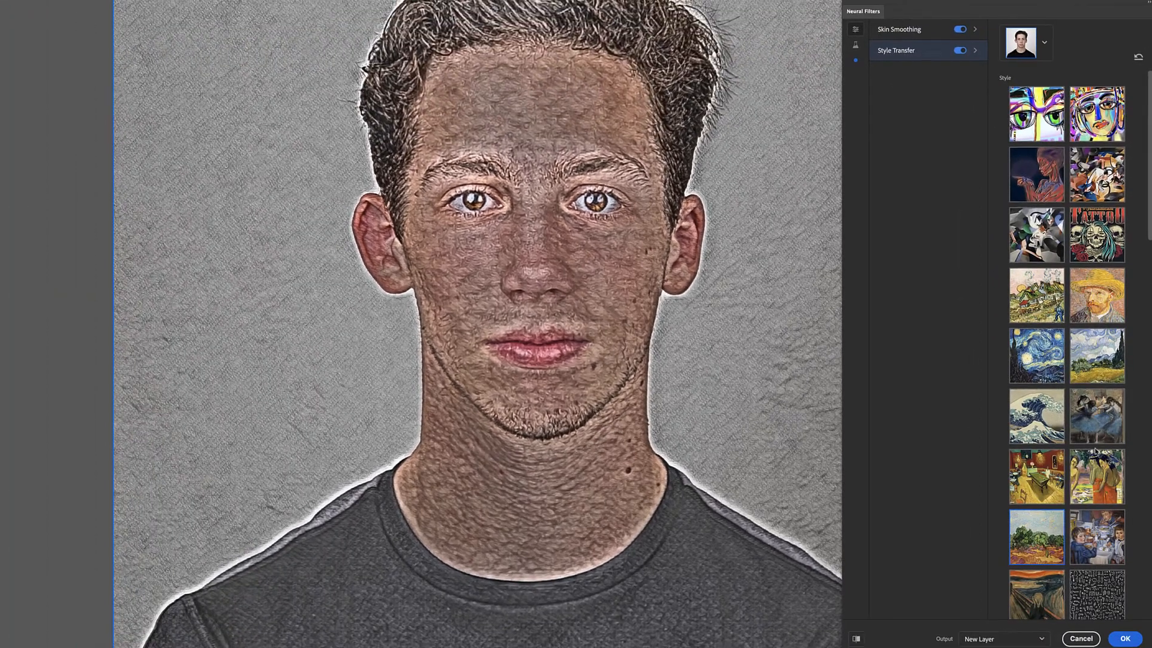
pyautogui.scroll(-10, 1071, 437)
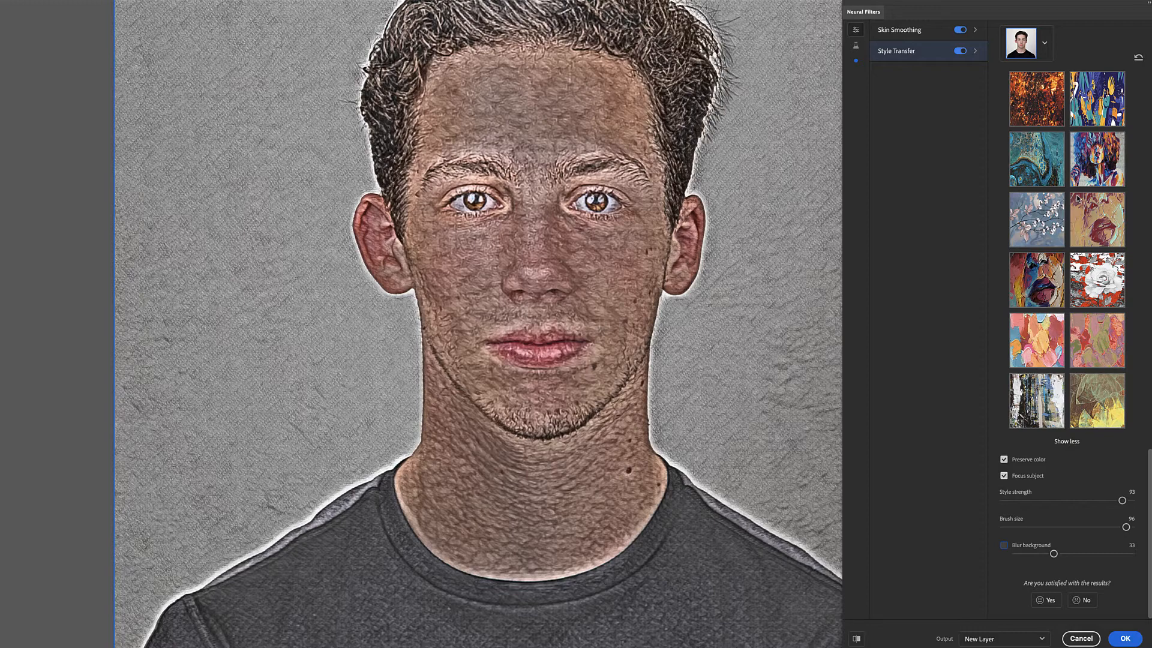
# Step: Turn off Style Transfer and Skin Smoothing, and enable the beta Smart Portrait filter
pyautogui.click(960, 50)
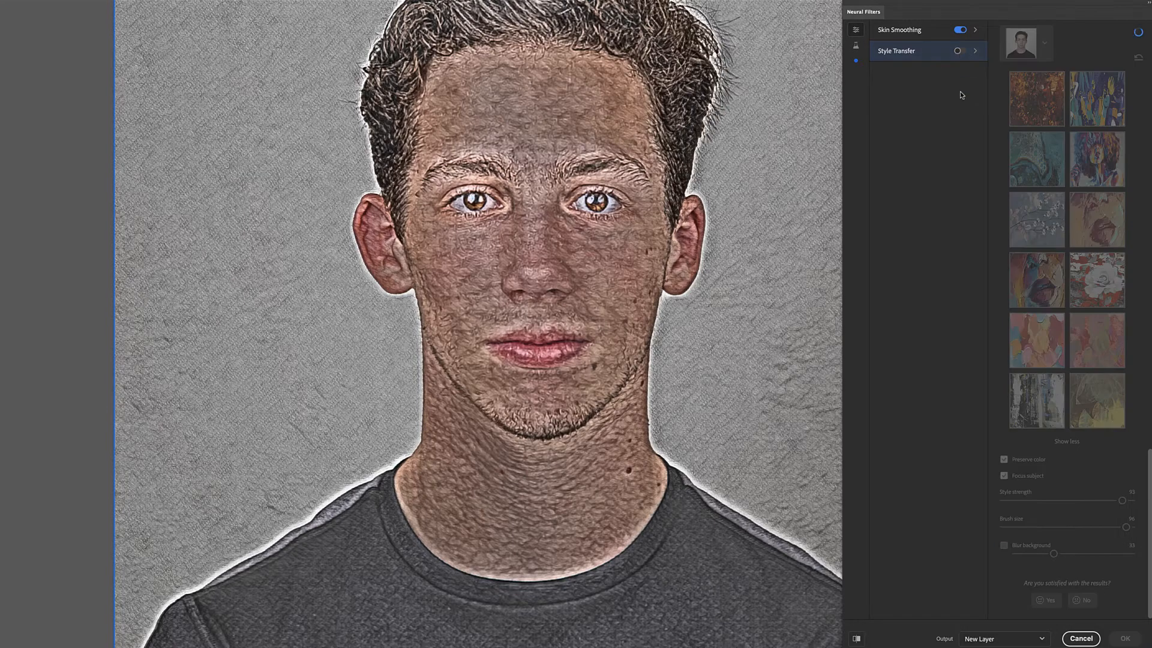
pyautogui.click(960, 29)
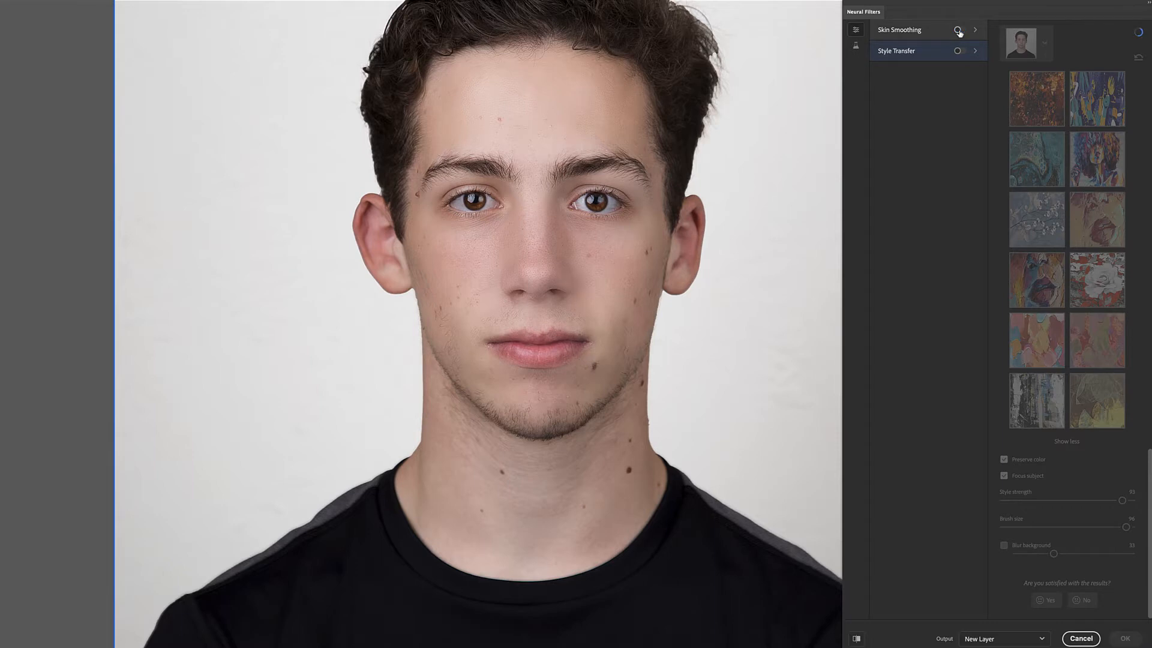
pyautogui.click(856, 46)
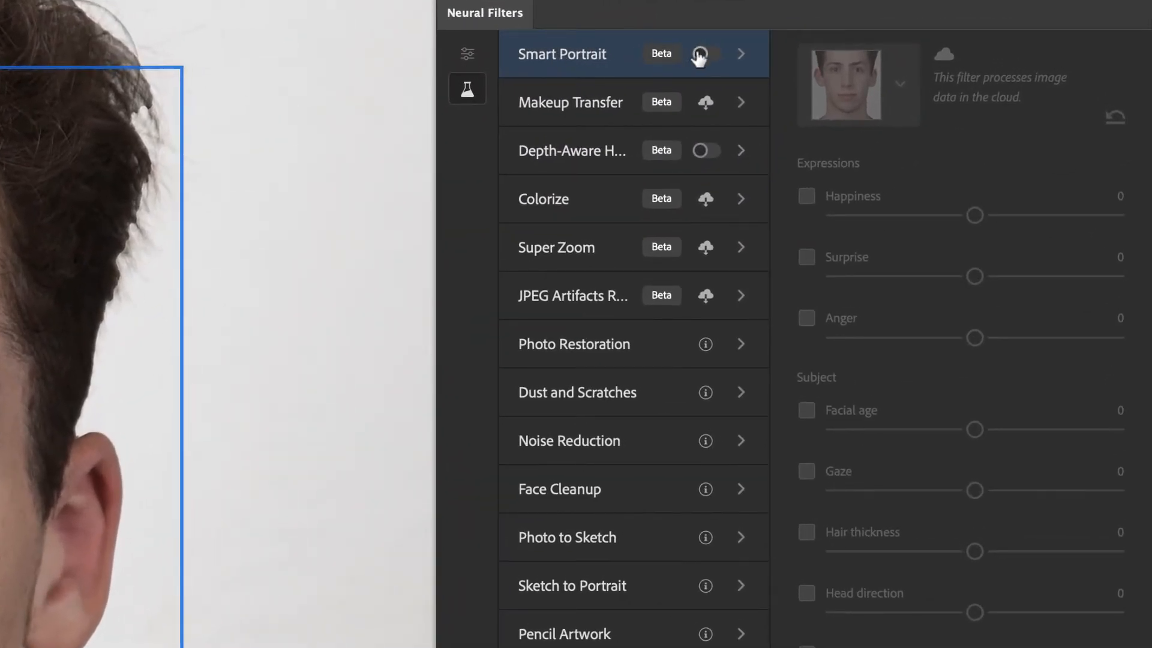
pyautogui.click(707, 57)
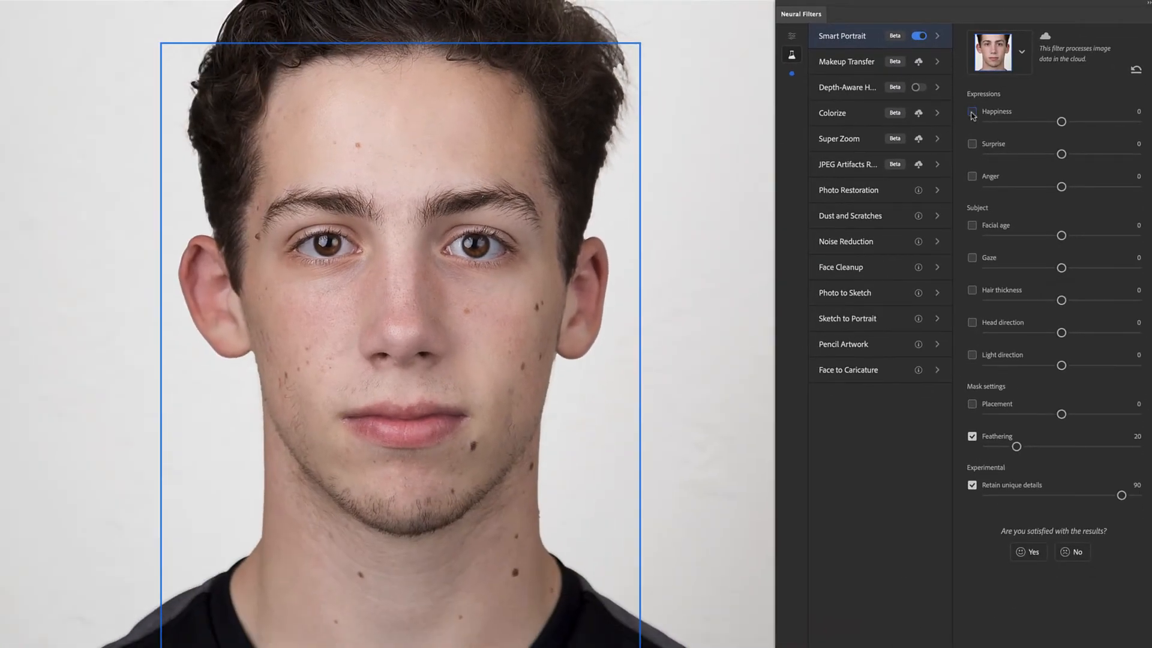
# Step: Turn on Happiness at 50 and compare the smiling face with the original portrait
pyautogui.click(973, 112)
pyautogui.moveTo(1062, 122); pyautogui.dragTo(1138, 124)
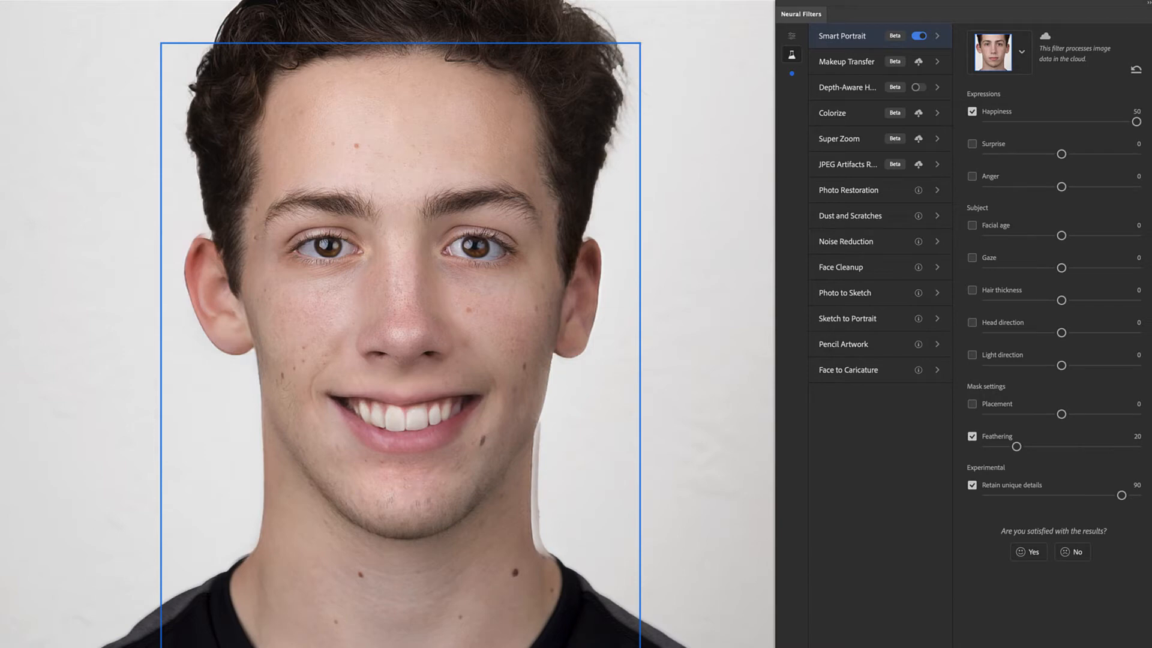
pyautogui.press('p')
pyautogui.press('p')
pyautogui.press('p')
pyautogui.press('p')
# Step: Try Happiness at 1 and at 10, and turn the expression off
pyautogui.moveTo(1136, 122); pyautogui.dragTo(1060, 123)
pyautogui.moveTo(1060, 123); pyautogui.dragTo(1063, 124)
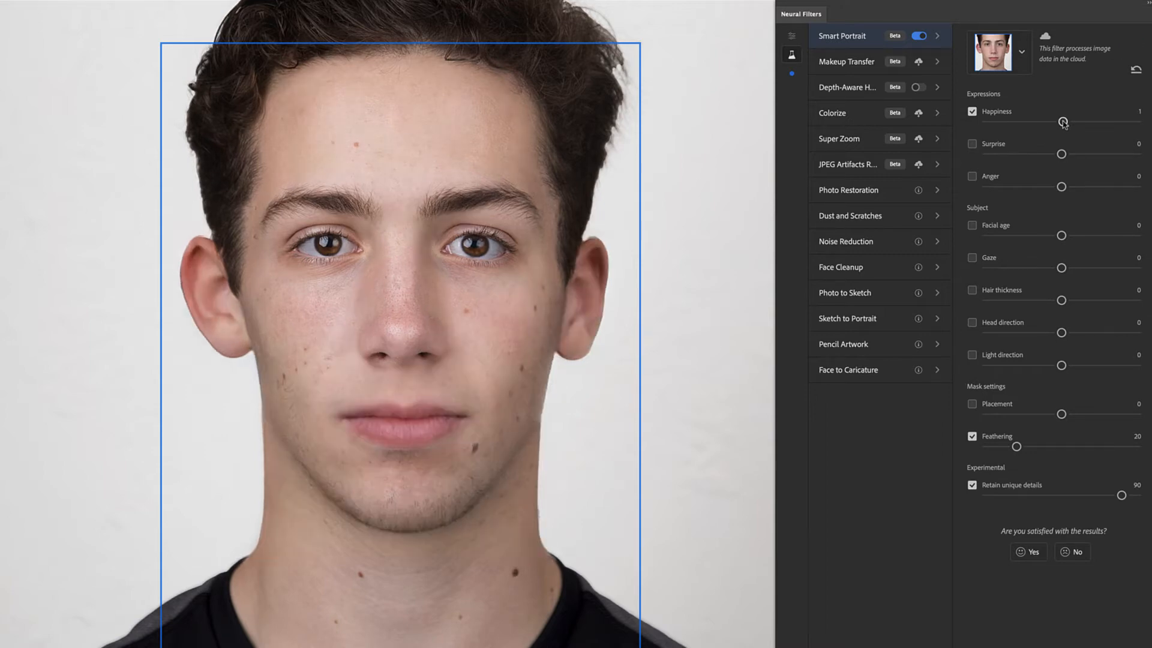
pyautogui.moveTo(1063, 123); pyautogui.dragTo(1077, 124)
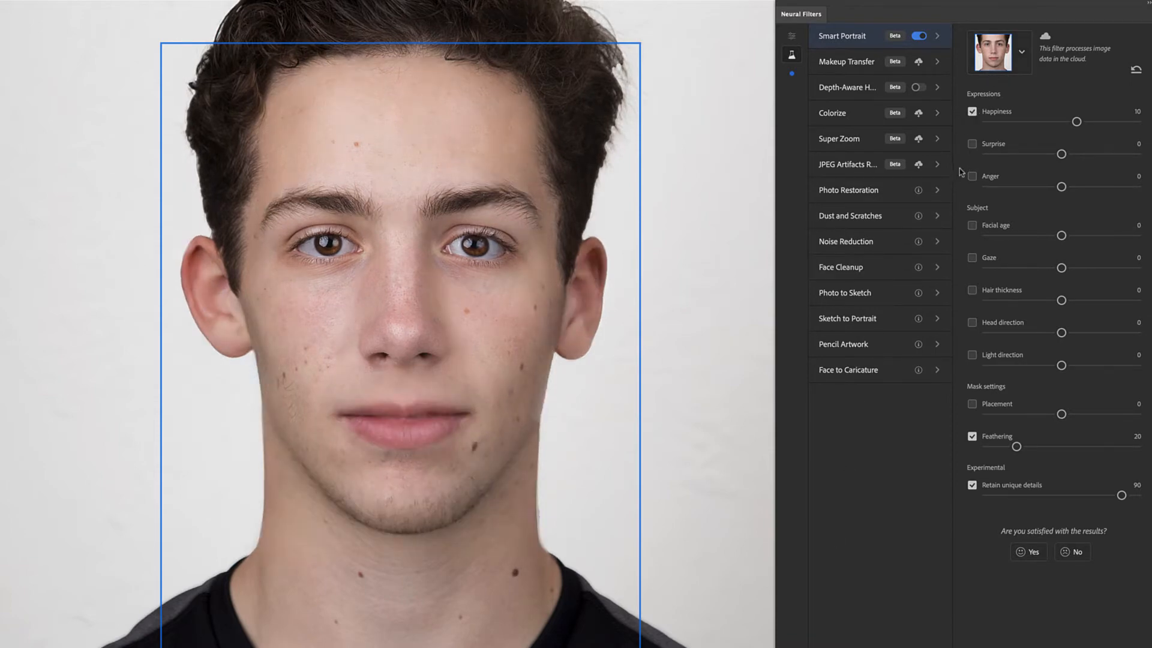
pyautogui.click(972, 112)
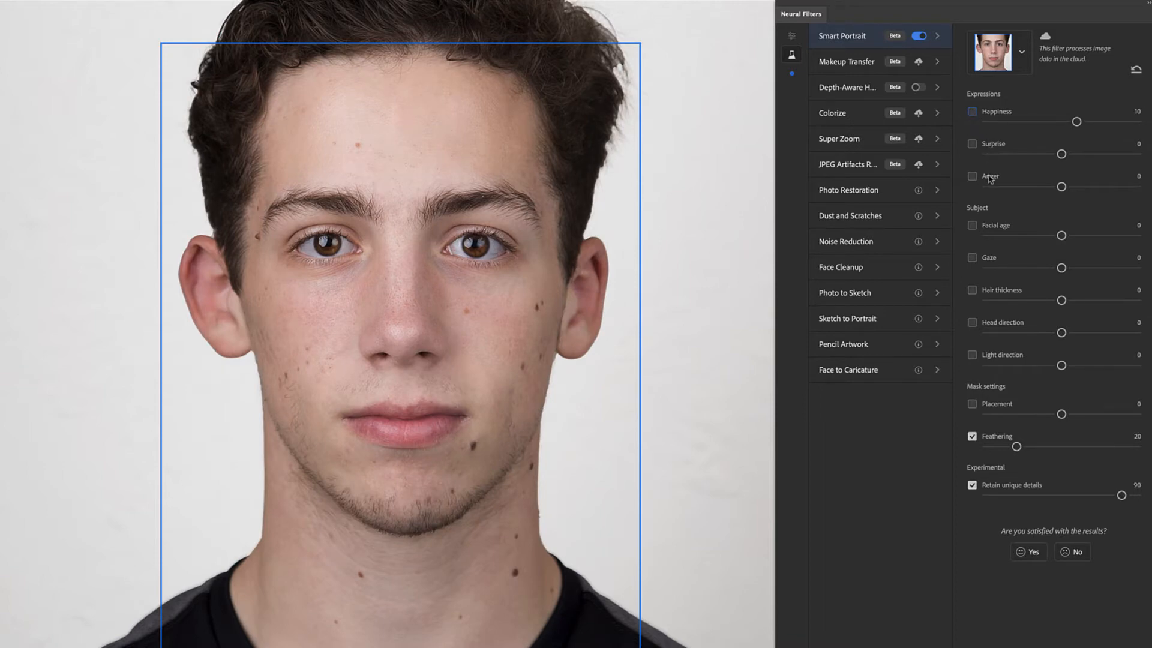
# Step: Turn on Facial age at 43 and compare the aged face with the original portrait
pyautogui.click(972, 226)
pyautogui.moveTo(1062, 238); pyautogui.dragTo(1131, 241)
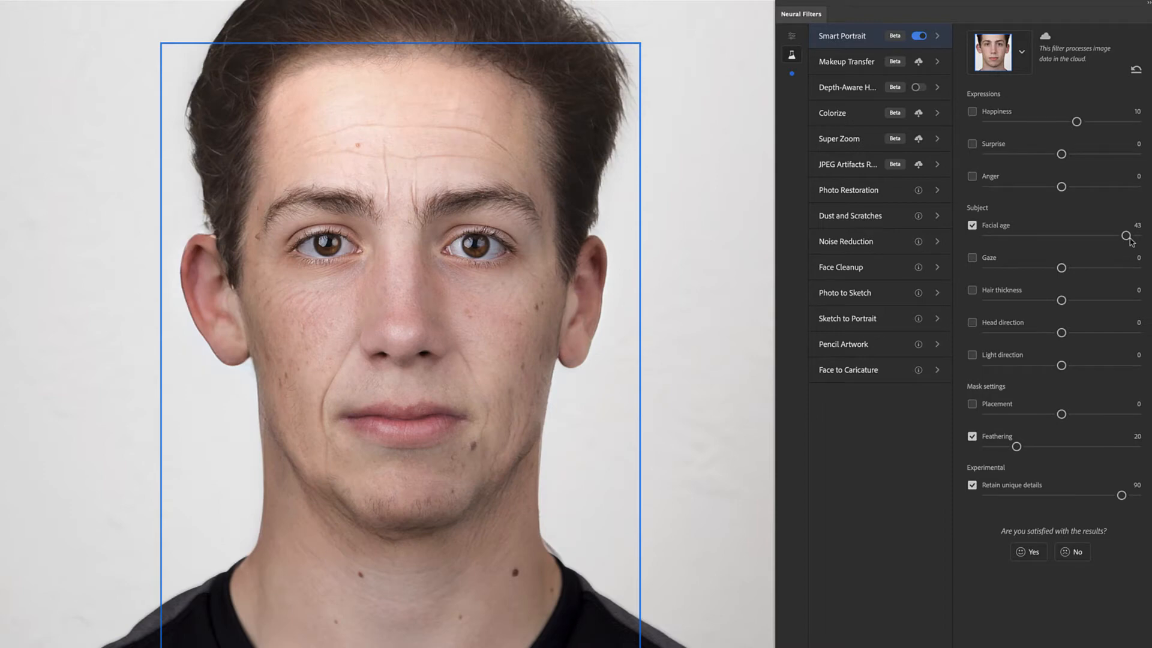
pyautogui.press('p')
pyautogui.press('p')
# Step: Try Facial age at -38, compare it with the original portrait, and turn it off
pyautogui.moveTo(1125, 236); pyautogui.dragTo(1004, 238)
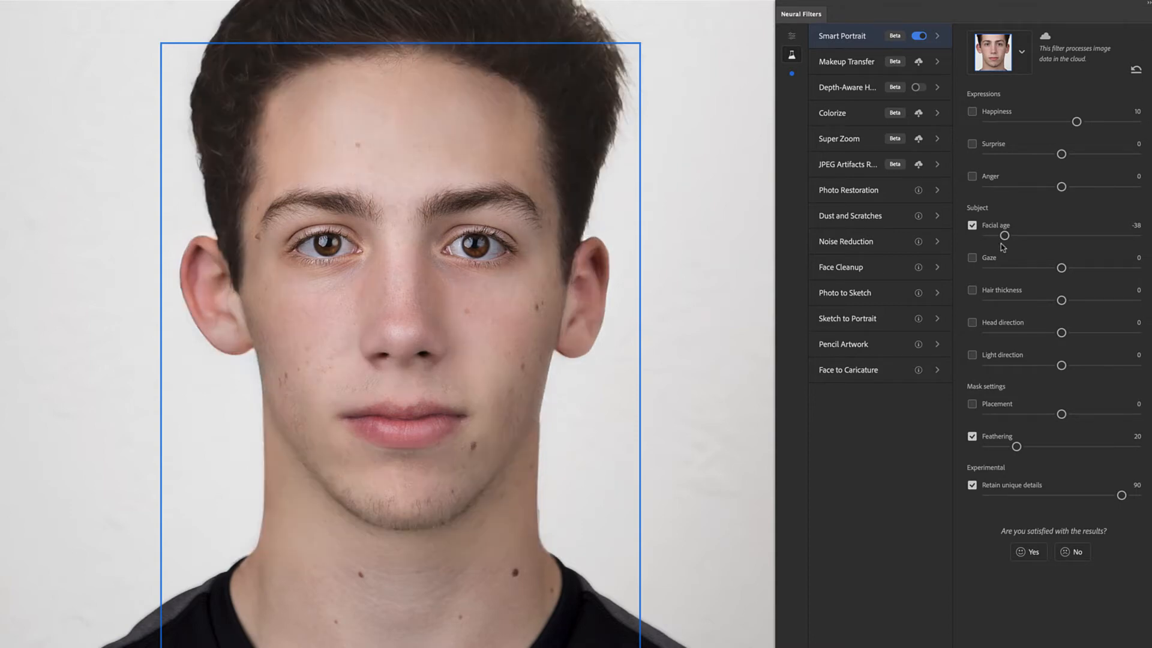
pyautogui.press('p')
pyautogui.press('p')
pyautogui.press('p')
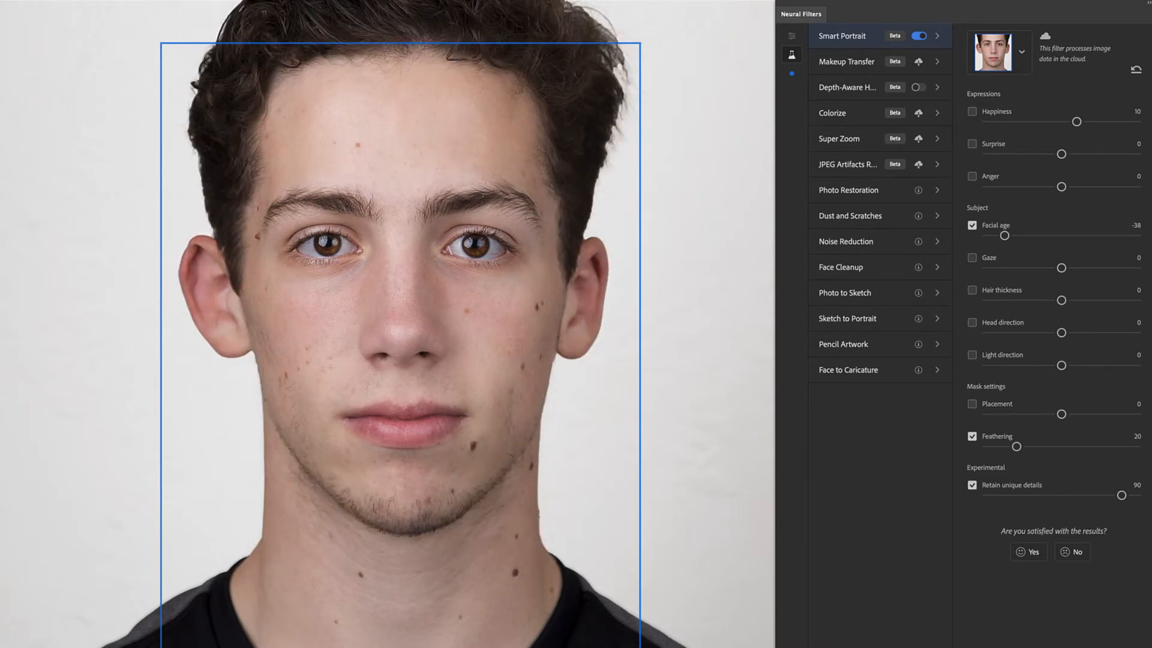
pyautogui.click(972, 227)
# Step: Try the Gaze adjustment at 38 and at -37, and turn it off
pyautogui.click(972, 257)
pyautogui.moveTo(1062, 270); pyautogui.dragTo(1121, 271)
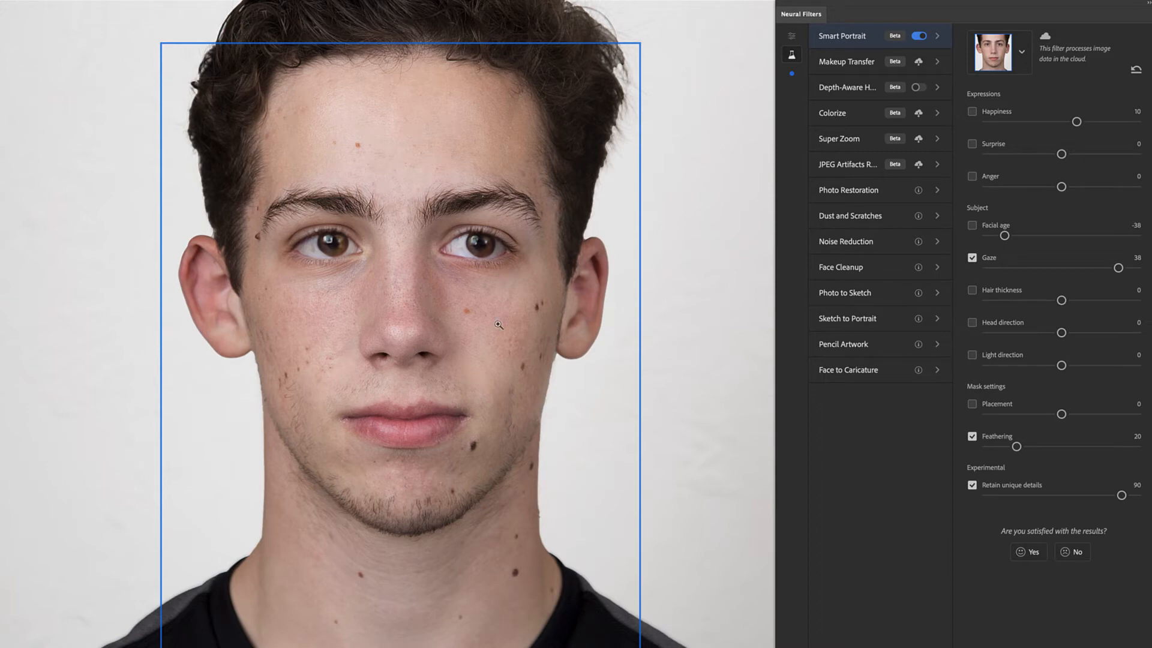
pyautogui.moveTo(1110, 272); pyautogui.dragTo(1006, 279)
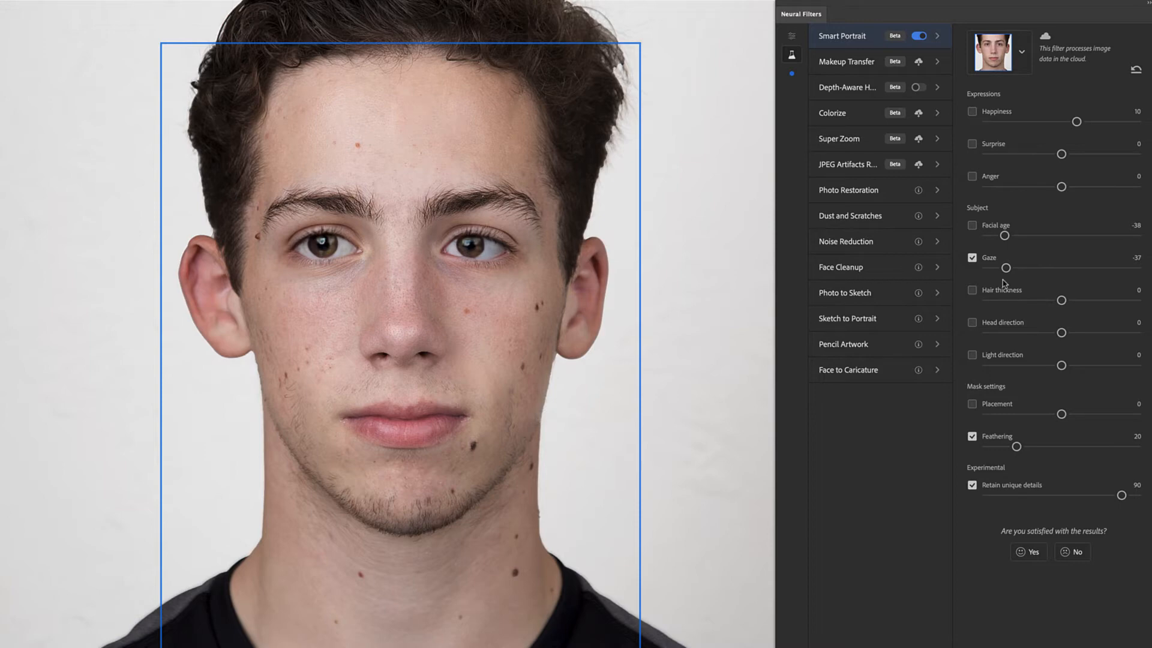
pyautogui.click(972, 259)
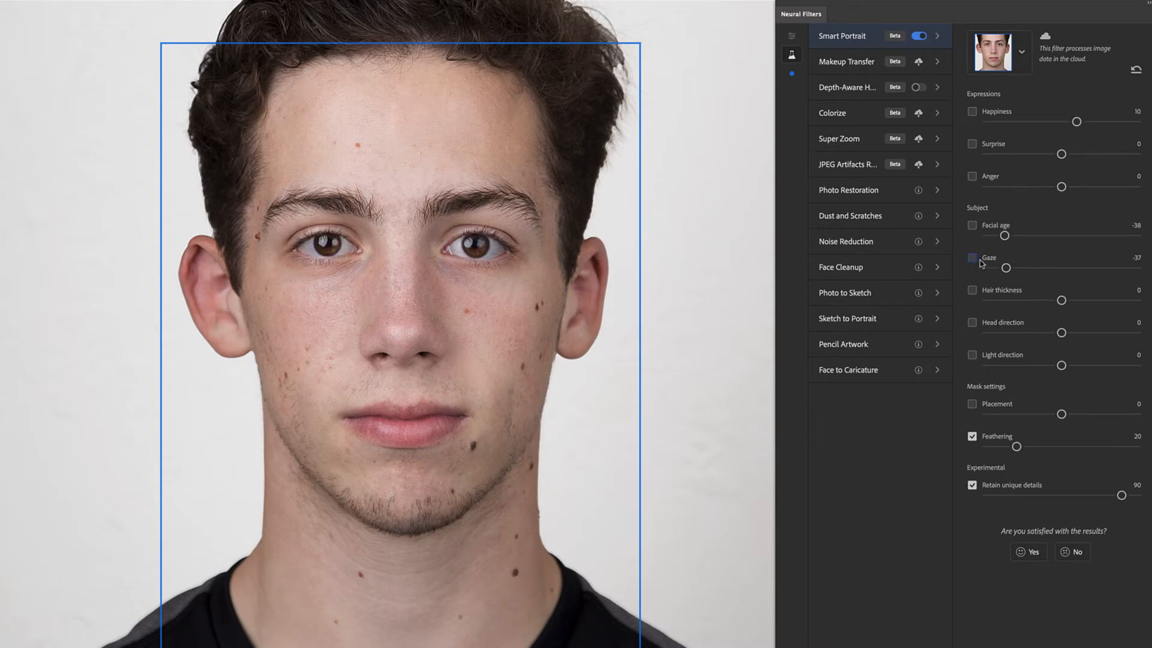
# Step: Turn on Hair thickness, trying 21 before setting it to 6
pyautogui.click(972, 291)
pyautogui.press('space')
pyautogui.moveTo(715, 334); pyautogui.dragTo(718, 398)
pyautogui.press('space')
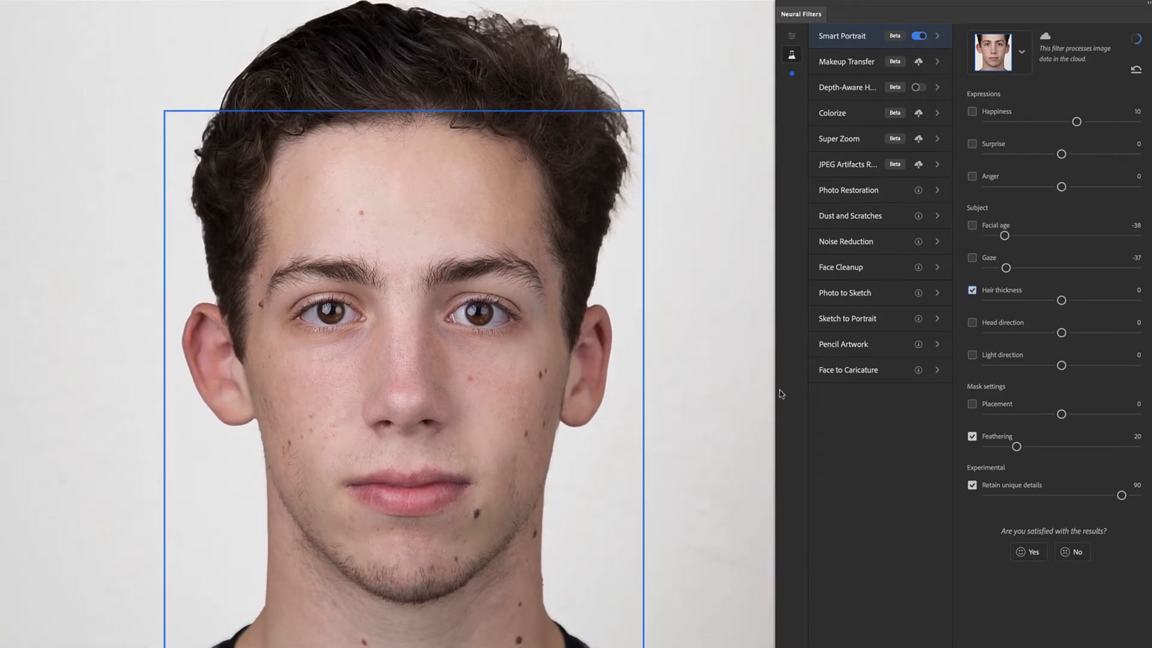
pyautogui.moveTo(1061, 300); pyautogui.dragTo(1094, 301)
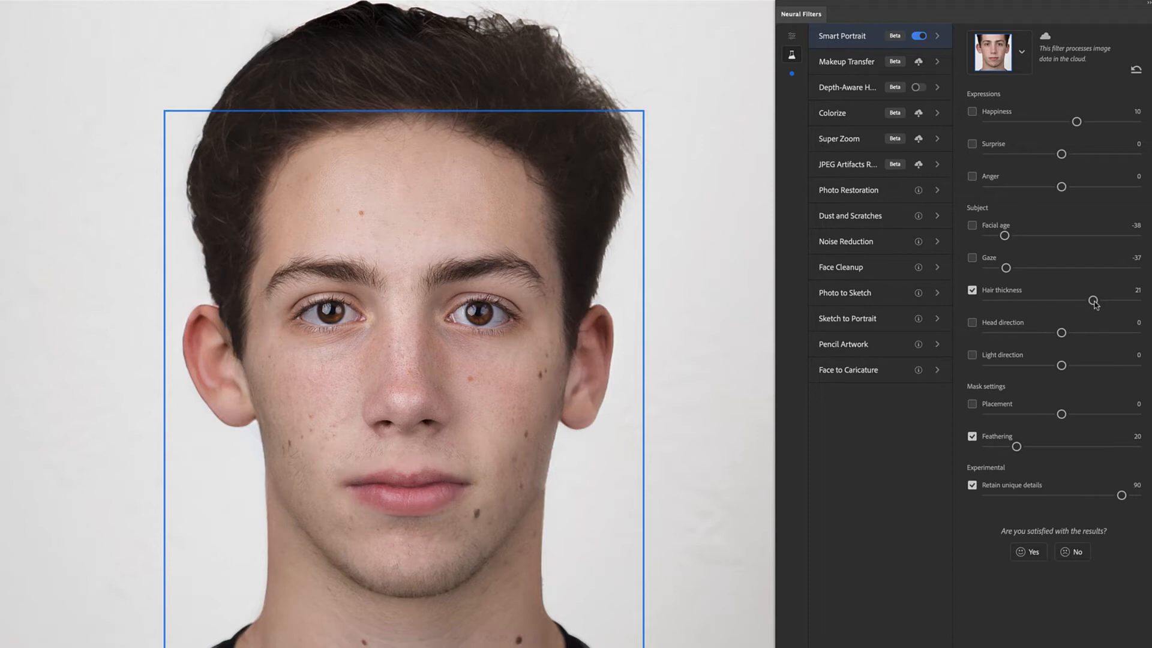
pyautogui.moveTo(1093, 301)
pyautogui.mouseDown()
pyautogui.moveTo(1061, 301)
pyautogui.moveTo(1071, 305)
pyautogui.mouseUp()
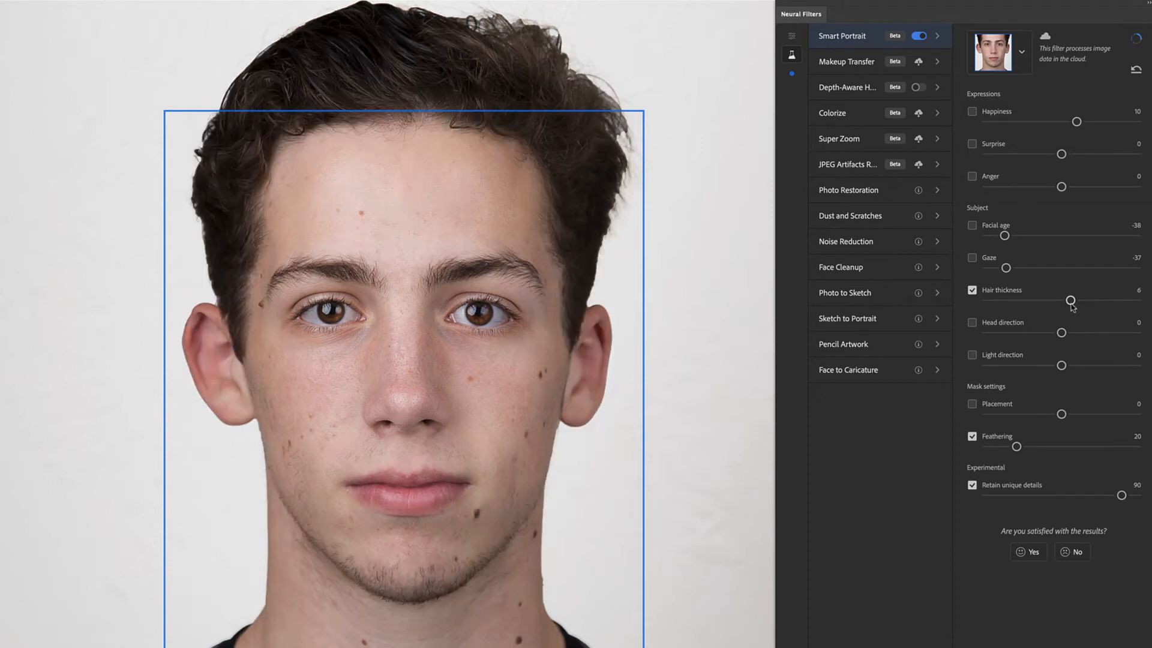
# Step: Try Head direction at -43, compare it with the original portrait, and turn it off
pyautogui.click(973, 323)
pyautogui.moveTo(1062, 334); pyautogui.dragTo(994, 337)
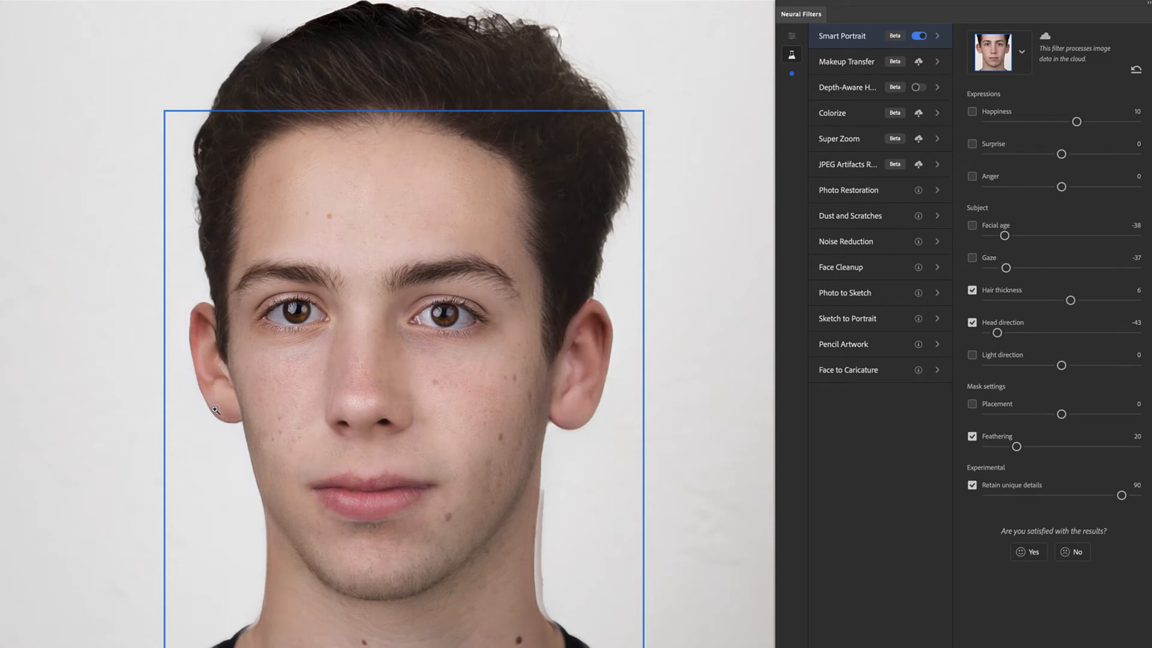
pyautogui.press('p')
pyautogui.press('p')
pyautogui.press('p')
pyautogui.press('p')
pyautogui.press('p')
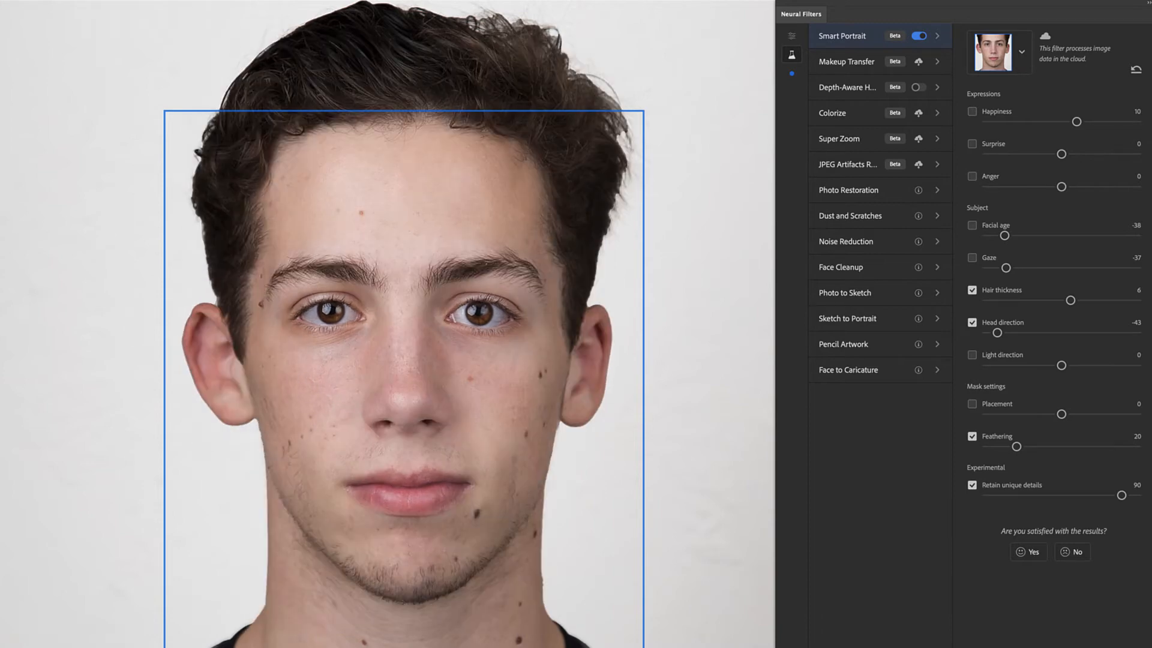
pyautogui.press('p')
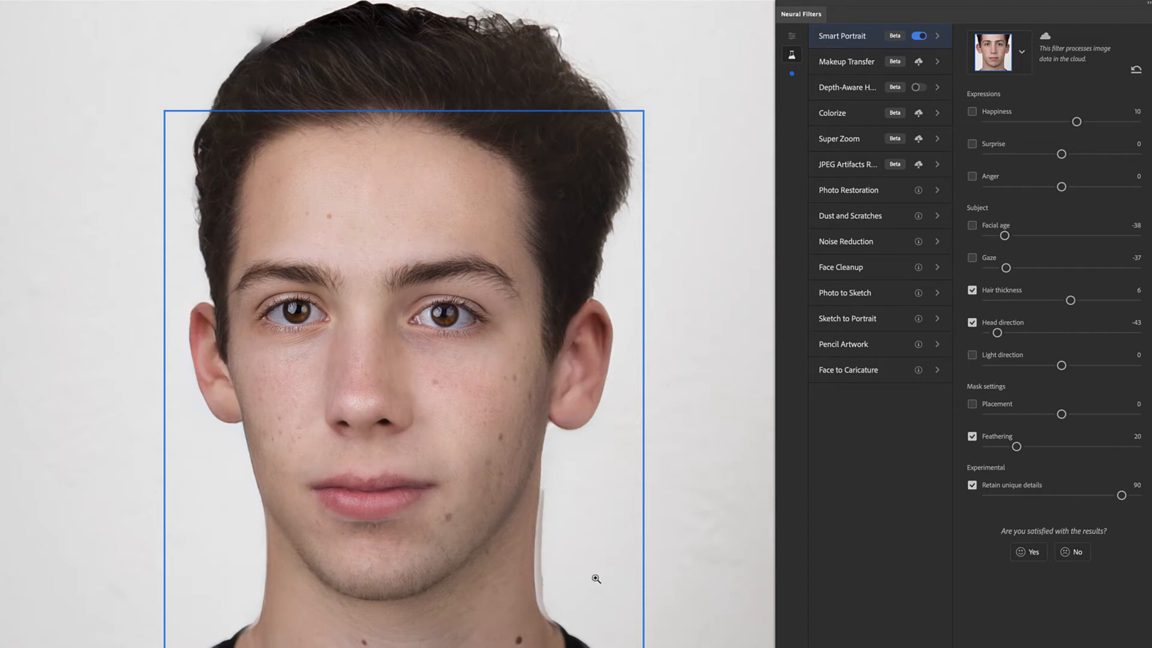
pyautogui.click(972, 323)
# Step: Try Light direction at -45 and at 31, and turn it off
pyautogui.click(972, 356)
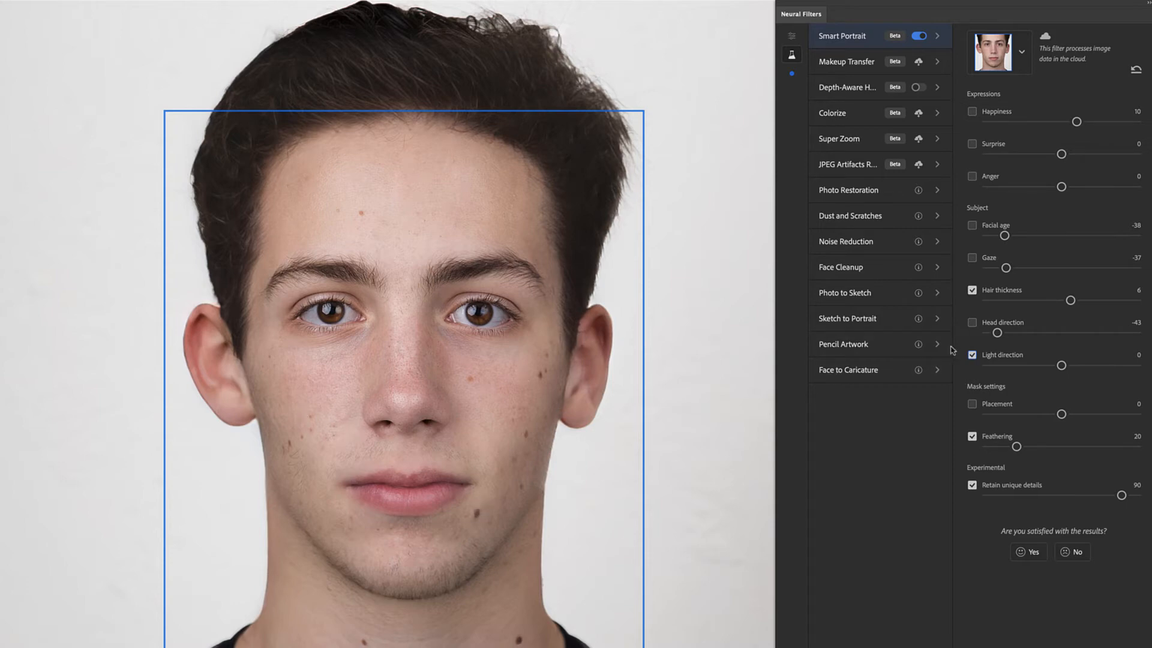
pyautogui.moveTo(1061, 365); pyautogui.dragTo(994, 366)
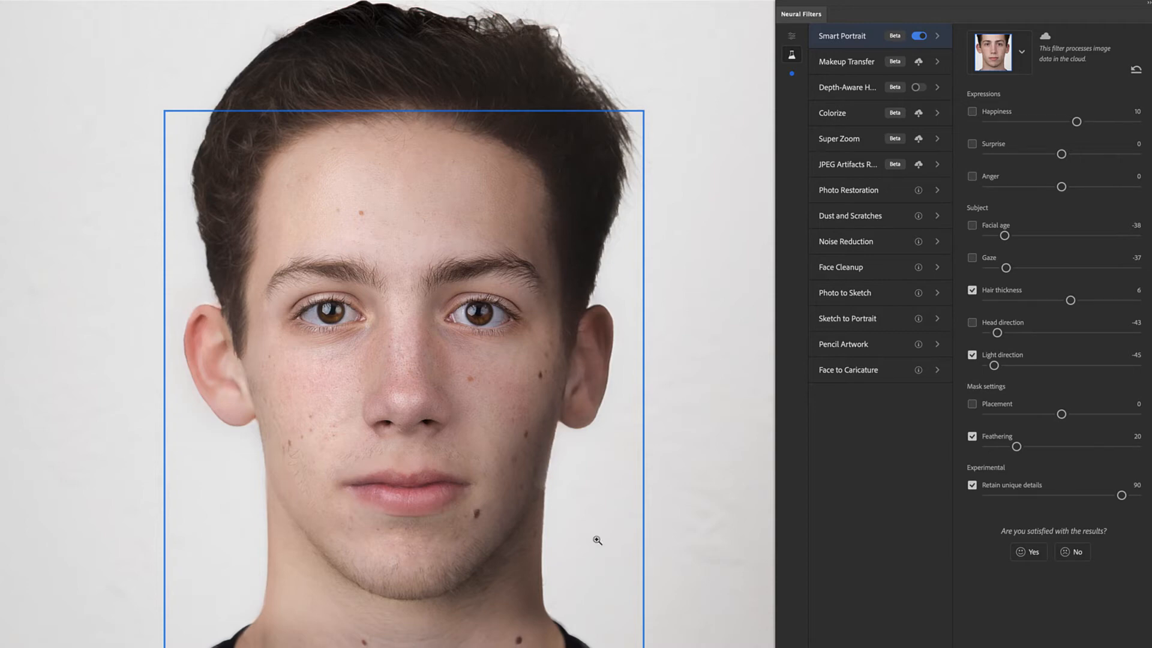
pyautogui.moveTo(995, 367); pyautogui.dragTo(1126, 373)
pyautogui.moveTo(1125, 371); pyautogui.dragTo(1112, 372)
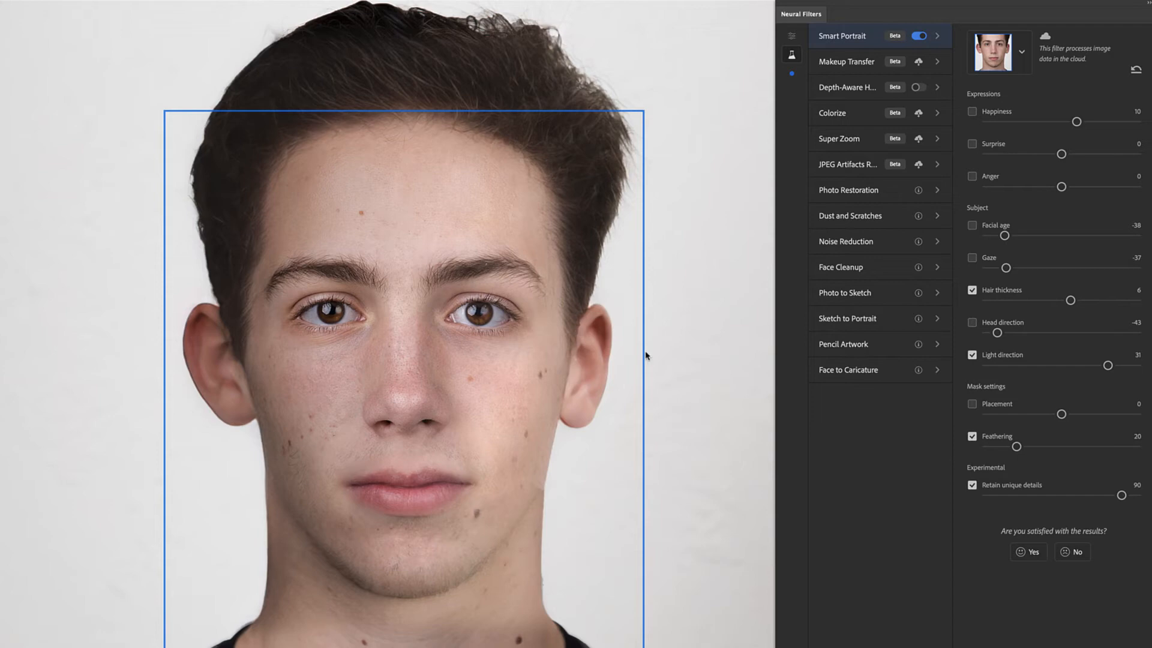
pyautogui.click(974, 355)
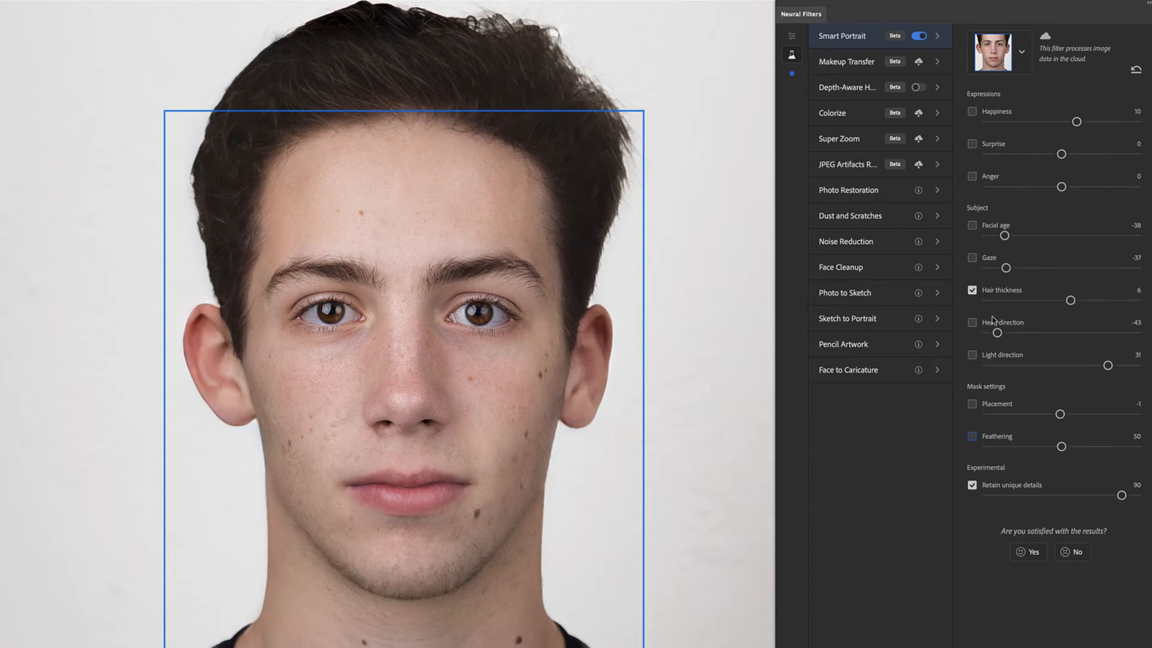
# Step: Turn on Facial age at 19 and set Retain unique details to 100 after trying 0
pyautogui.click(973, 225)
pyautogui.moveTo(1005, 236); pyautogui.dragTo(1090, 236)
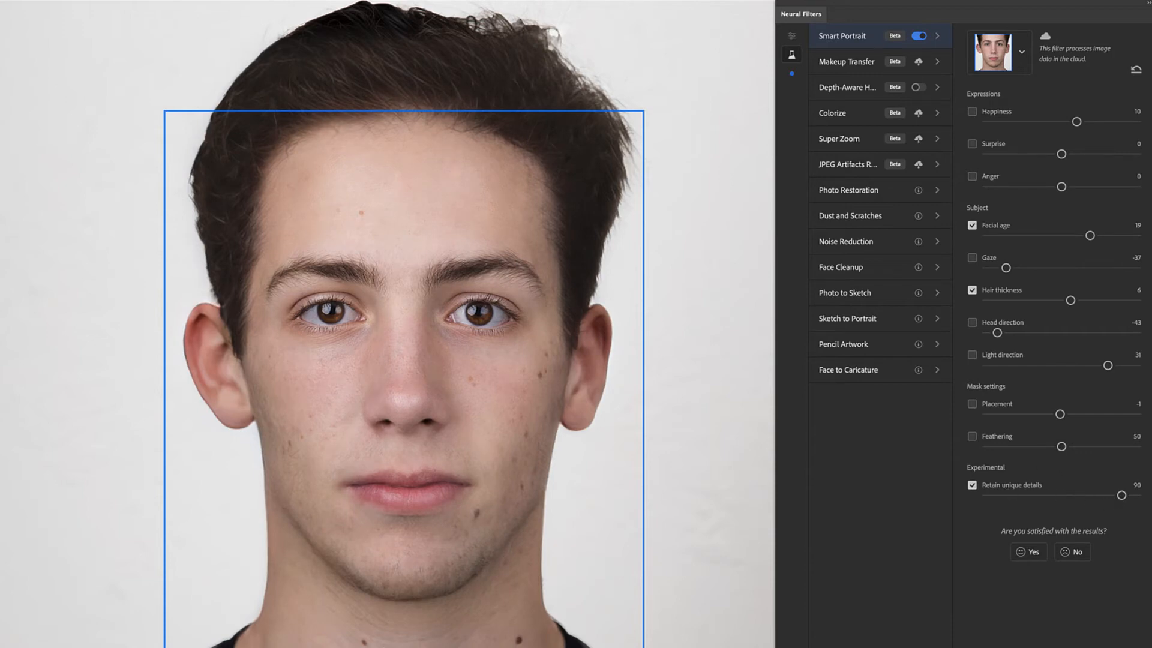
pyautogui.moveTo(1121, 495); pyautogui.dragTo(978, 505)
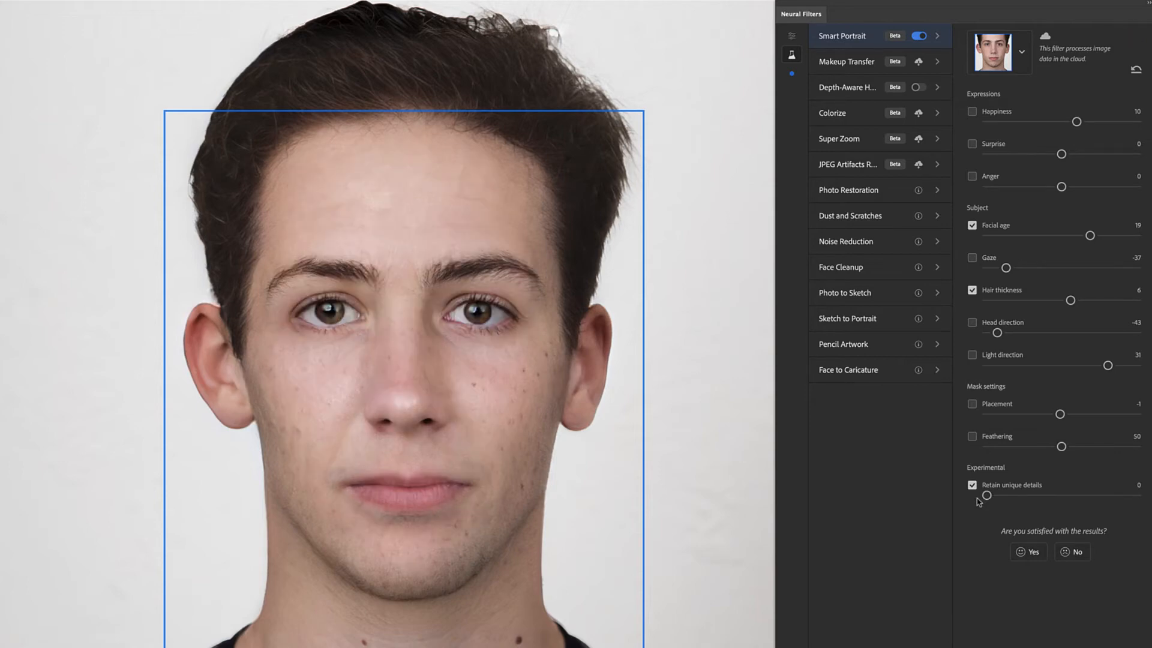
pyautogui.moveTo(987, 496); pyautogui.dragTo(1142, 496)
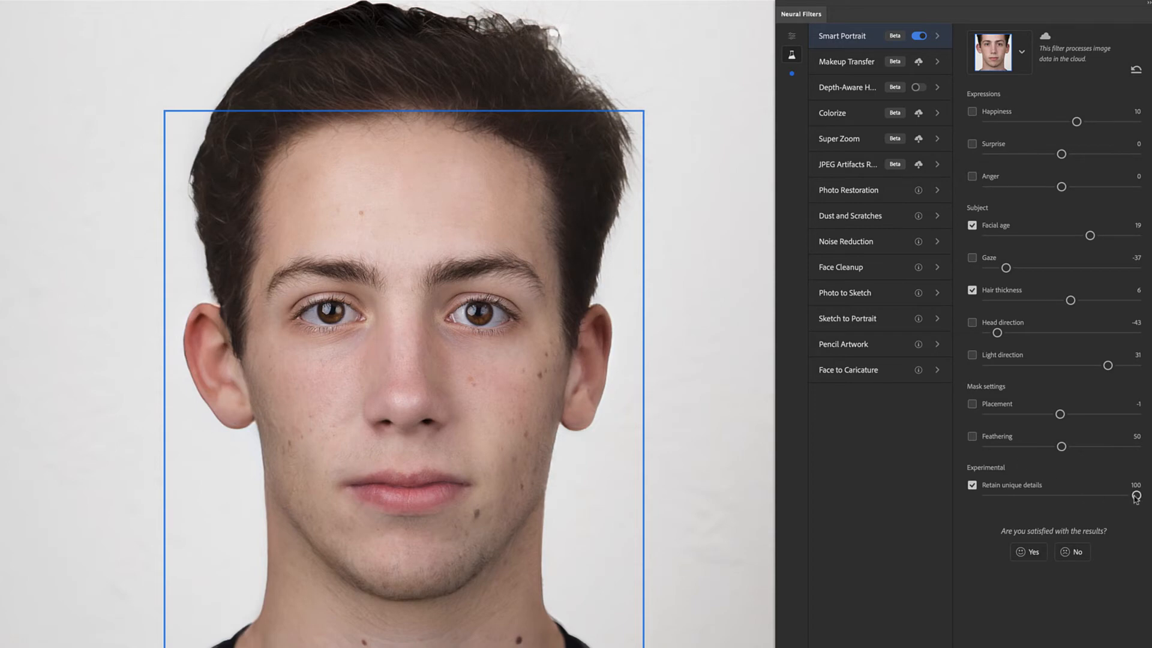
# Step: Compare the Smart Portrait result with the original by toggling the preview repeatedly
pyautogui.press('p')
pyautogui.press('p')
pyautogui.press('p')
pyautogui.press('p')
pyautogui.press('p')
pyautogui.press('p')
pyautogui.press('p')
pyautogui.press('p')
pyautogui.press('p')
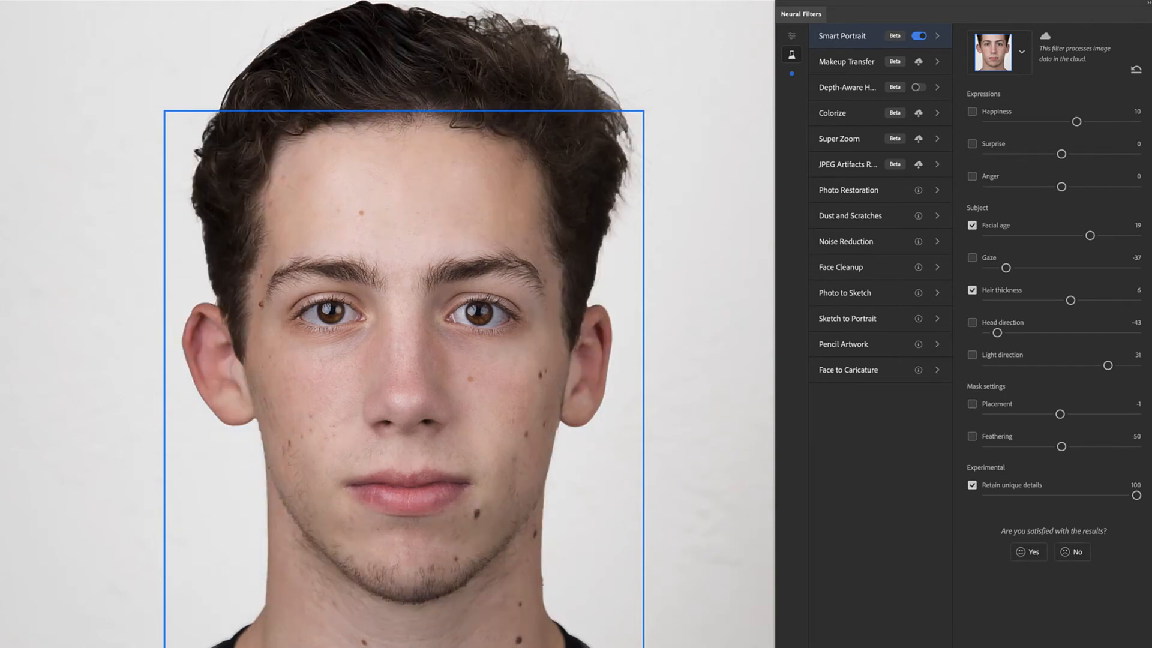
pyautogui.press('p')
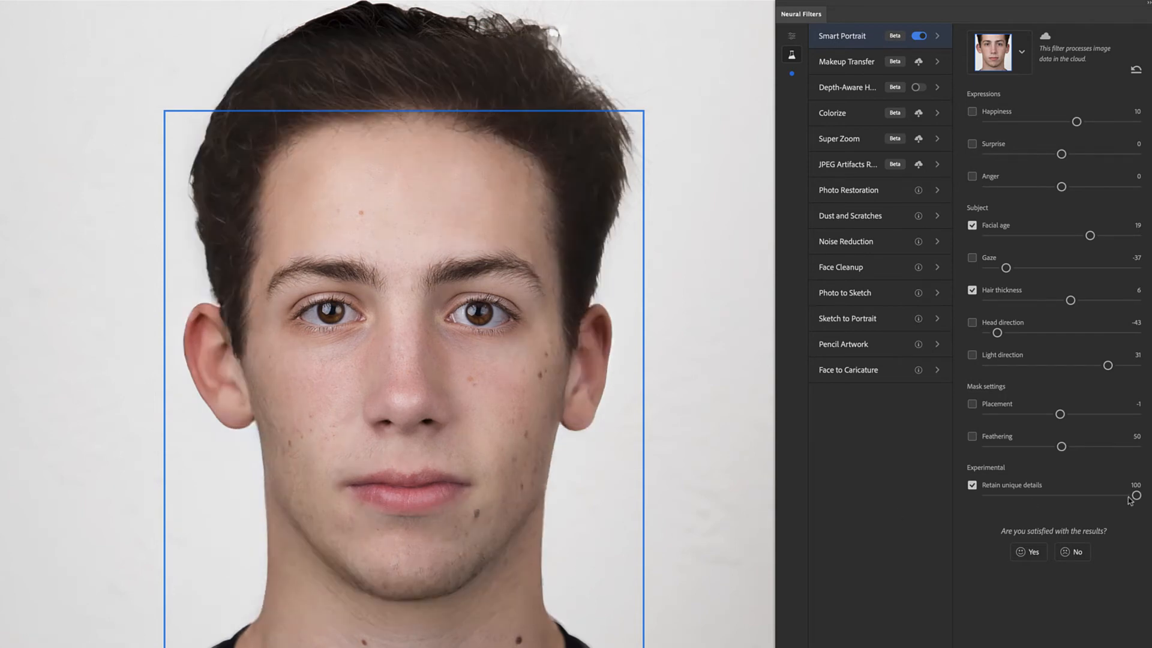
pyautogui.press('p')
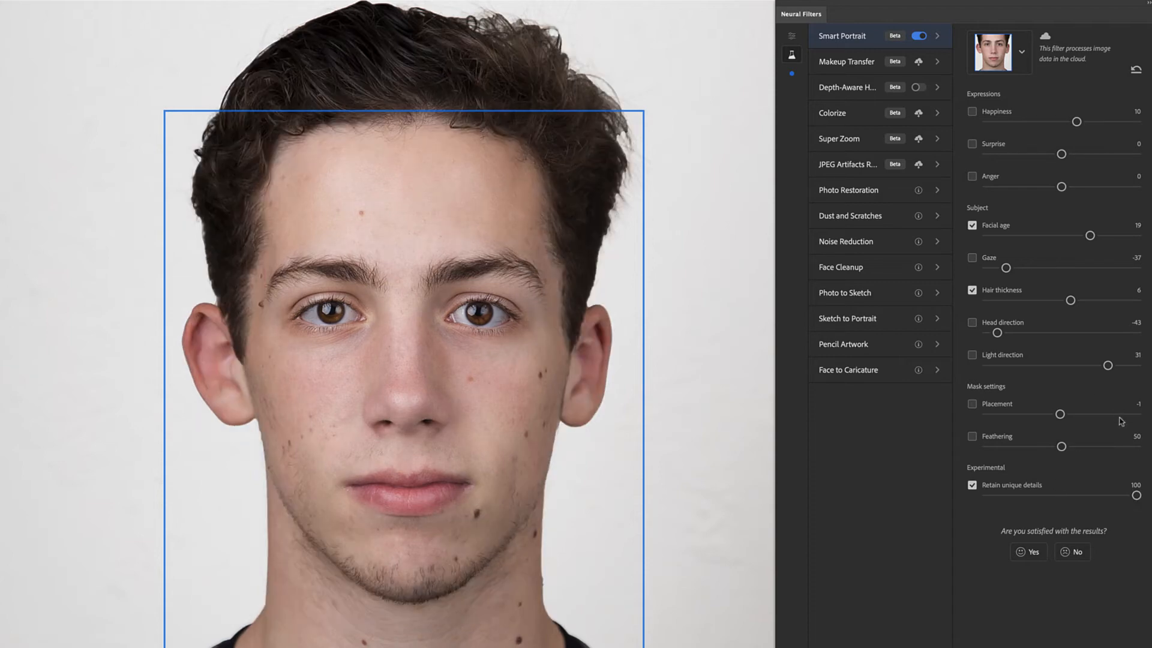
# Step: Set Smart Portrait's Retain unique details to 3 and view the Makeup Transfer filter's description
pyautogui.moveTo(1136, 497); pyautogui.dragTo(991, 501)
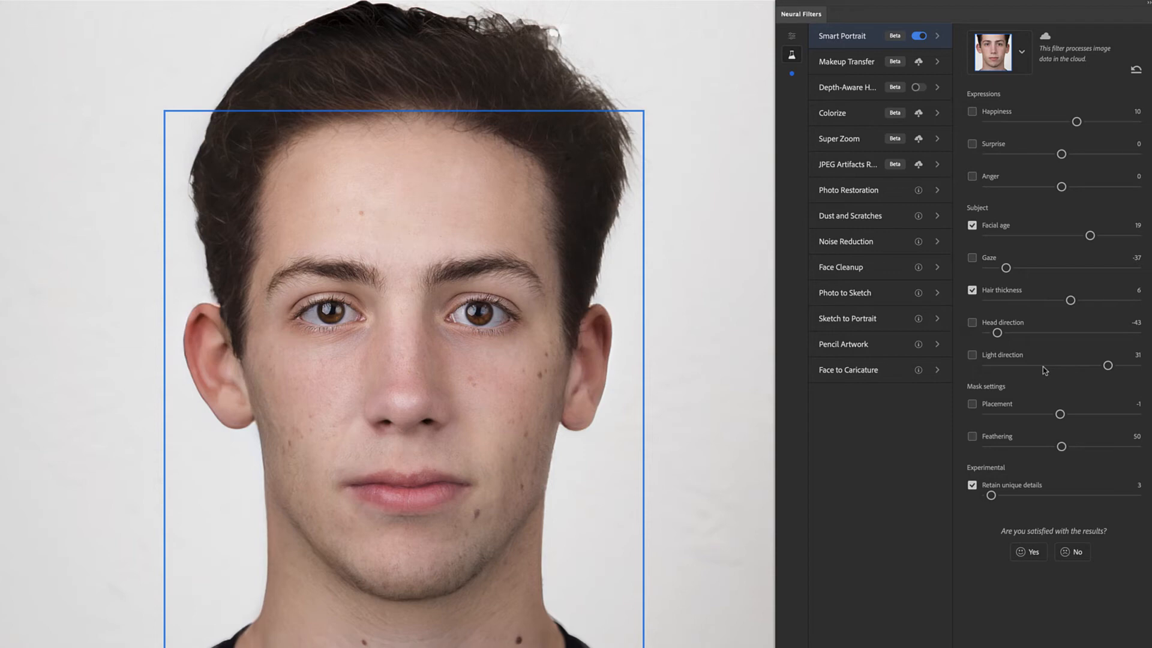
pyautogui.click(846, 65)
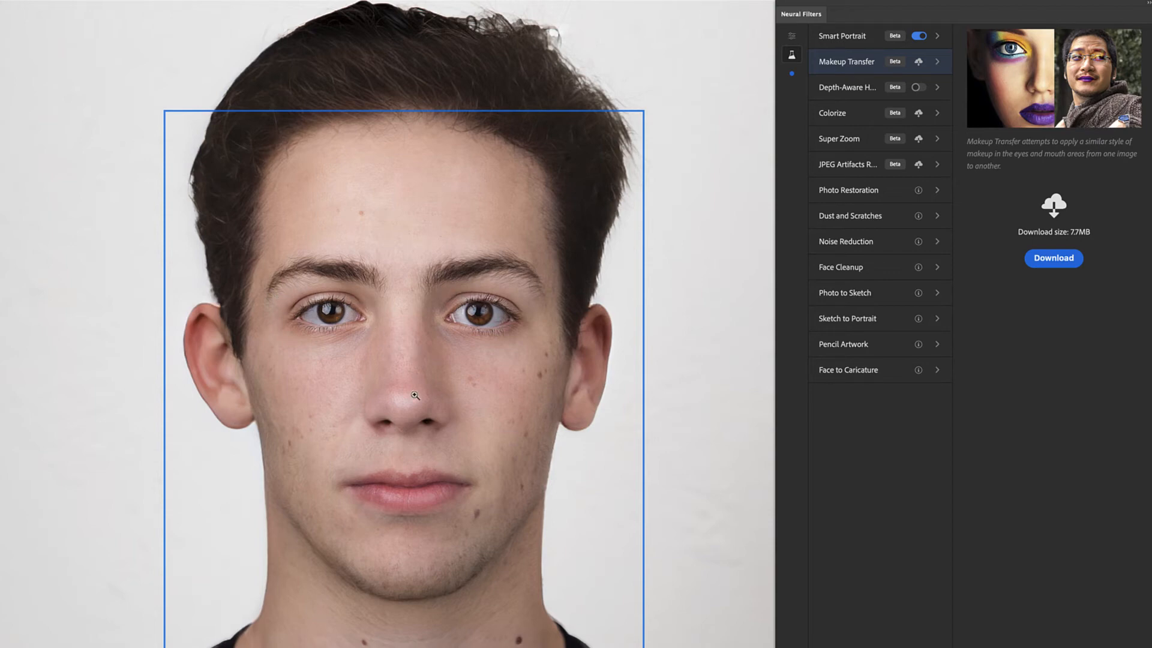
# Step: Try Depth-Aware Haze on the portrait with Haze at 24 and Warmth at 47, and with Haze at 28 and Warmth at -24
pyautogui.click(840, 88)
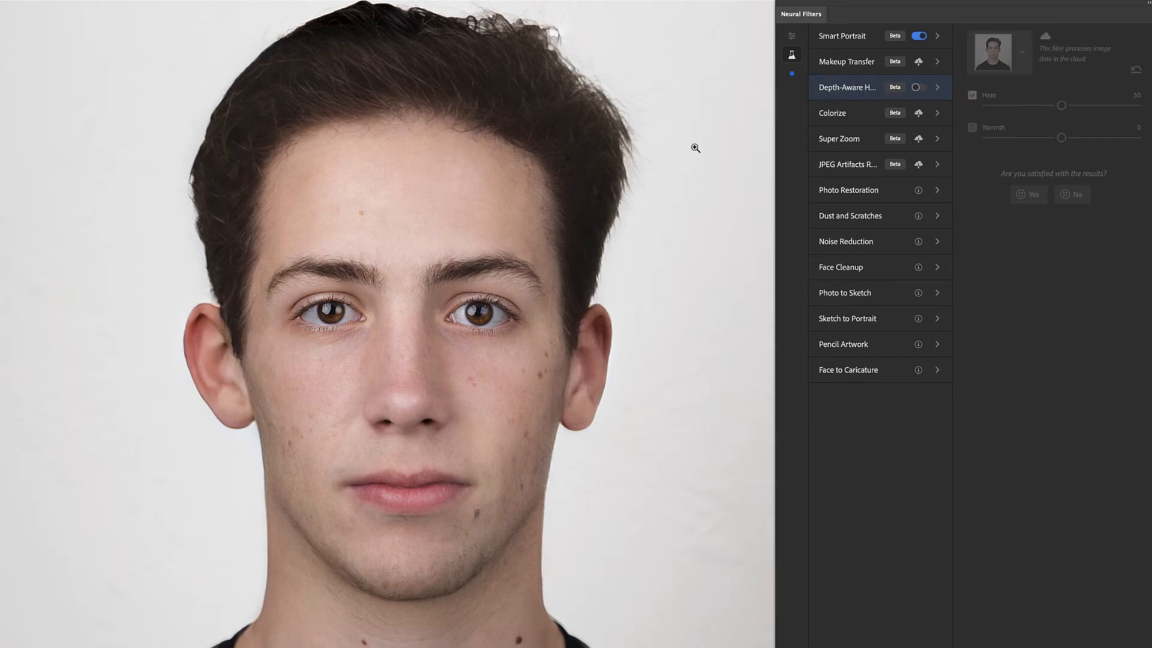
pyautogui.click(916, 88)
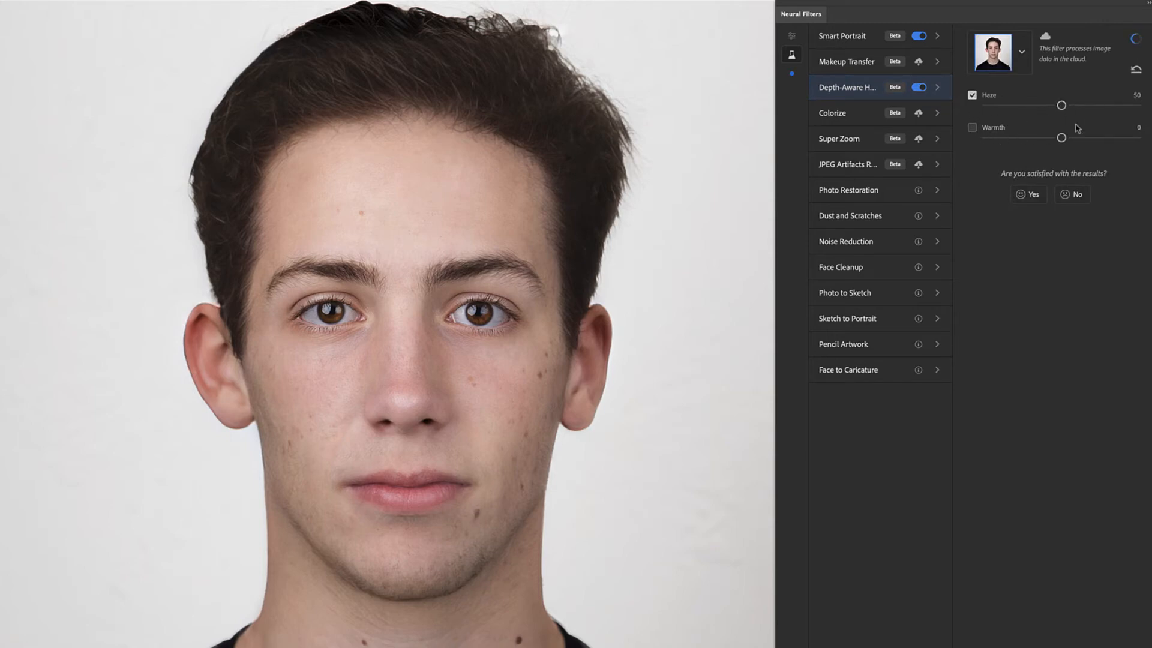
pyautogui.click(973, 127)
pyautogui.moveTo(1062, 138); pyautogui.dragTo(1133, 139)
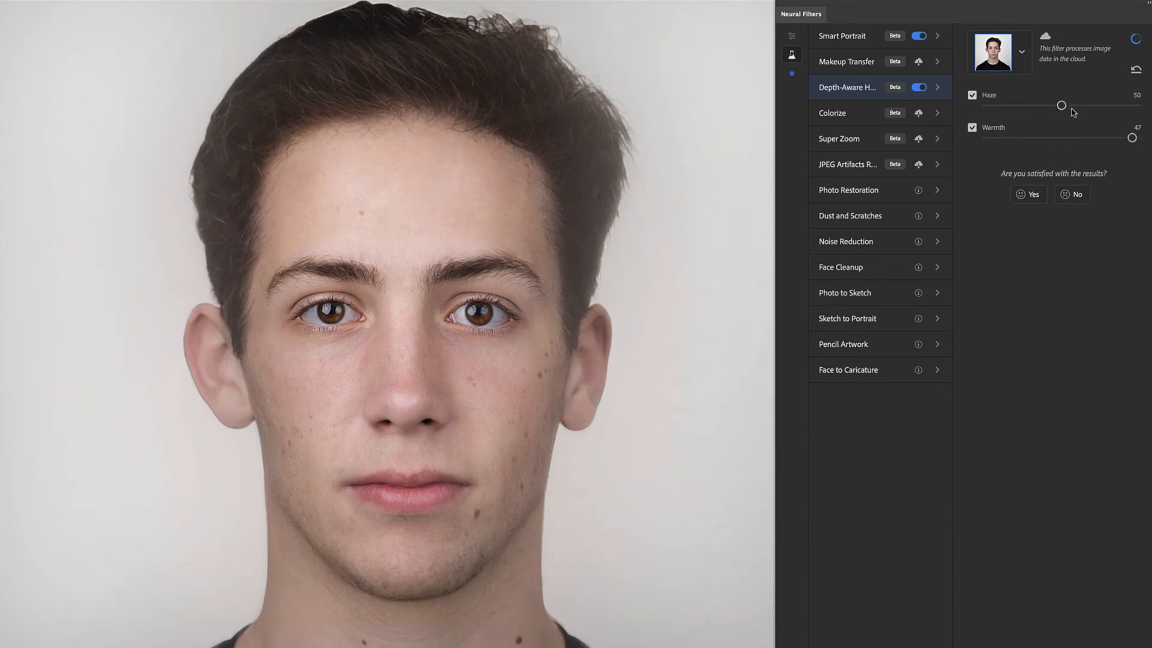
pyautogui.moveTo(1061, 106); pyautogui.dragTo(1024, 106)
pyautogui.moveTo(1024, 107); pyautogui.dragTo(1022, 107)
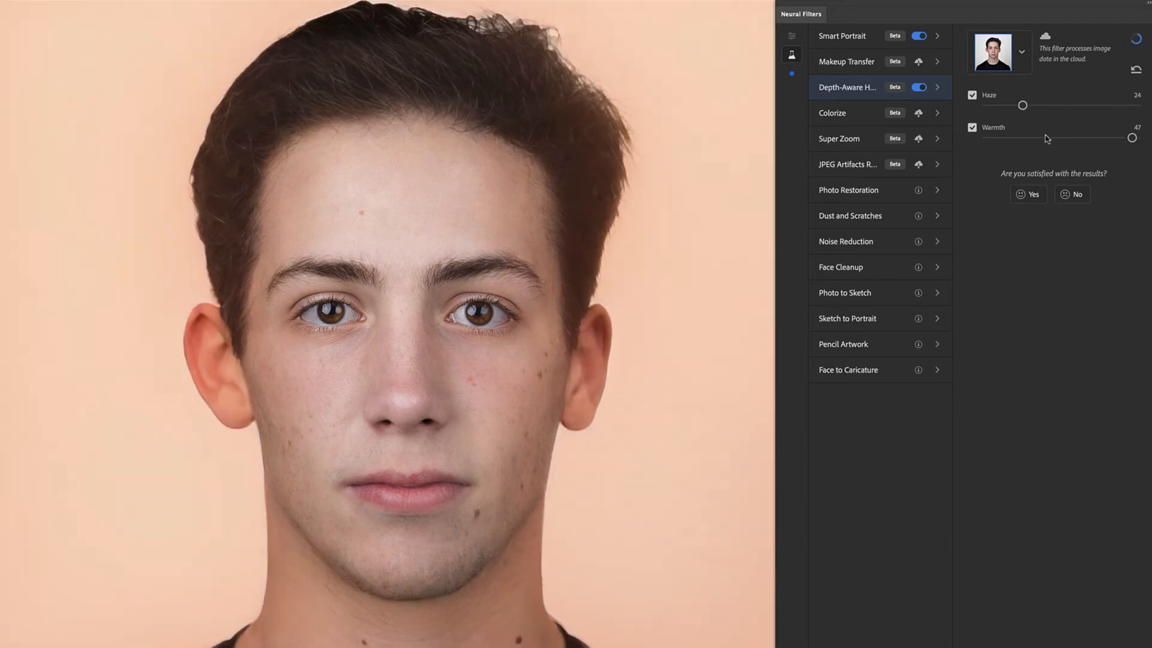
pyautogui.moveTo(1113, 139); pyautogui.dragTo(1029, 107)
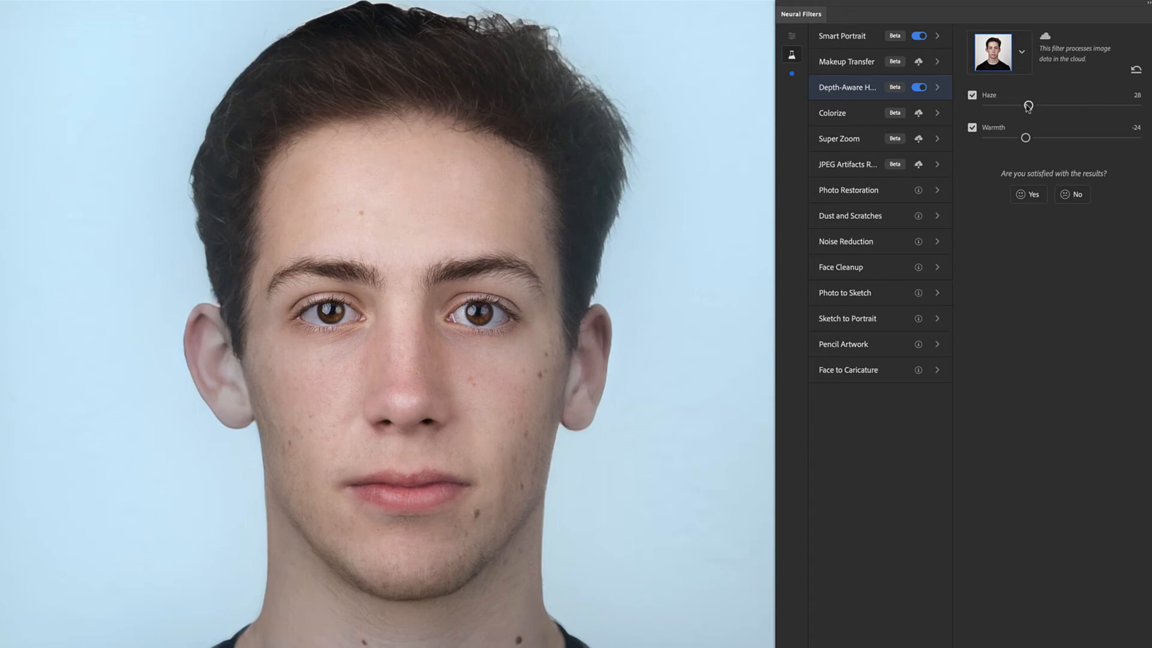
pyautogui.moveTo(1029, 107); pyautogui.dragTo(1020, 139)
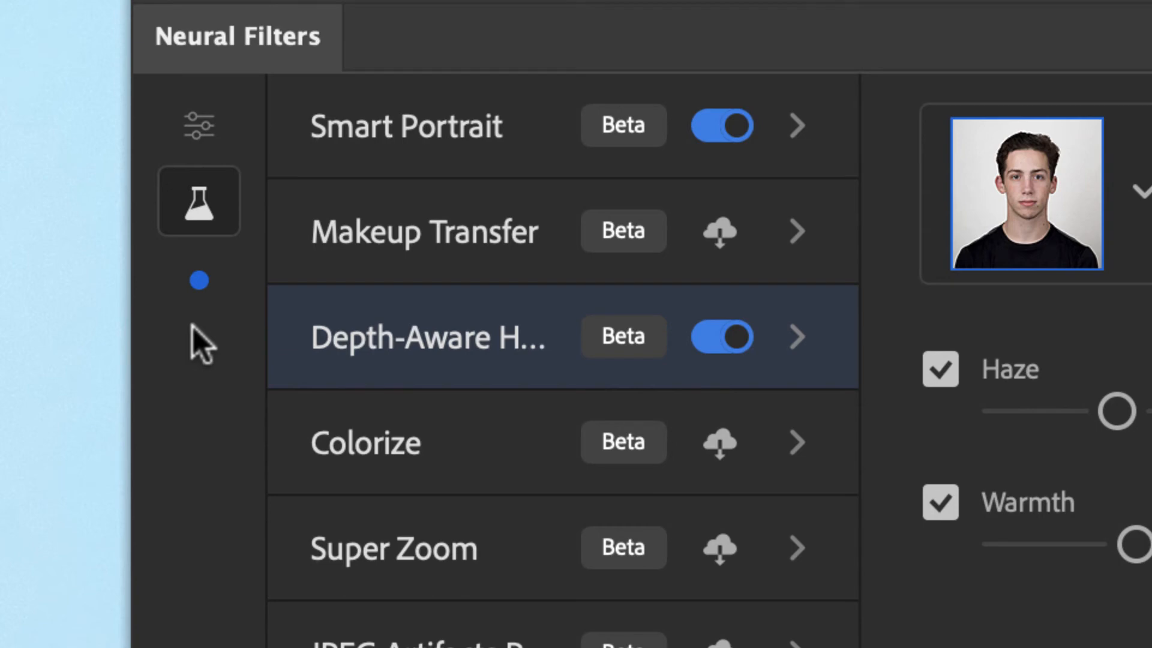
# Step: List only the active filters and turn off Depth-Aware Haze
pyautogui.click(200, 282)
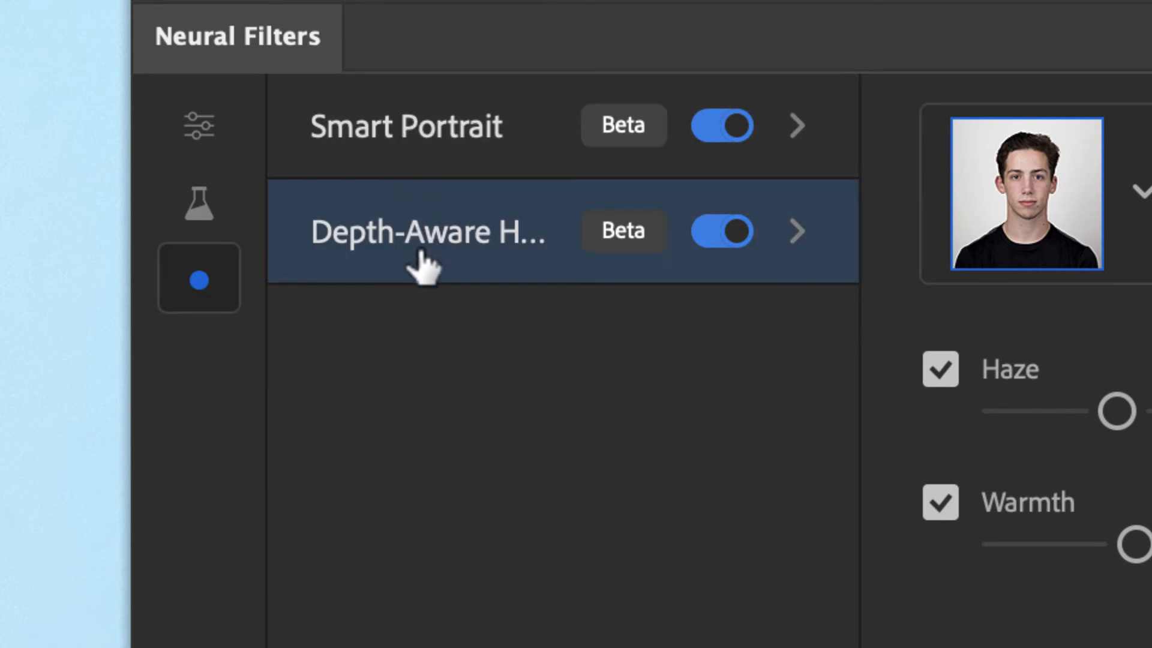
pyautogui.moveTo(424, 266)
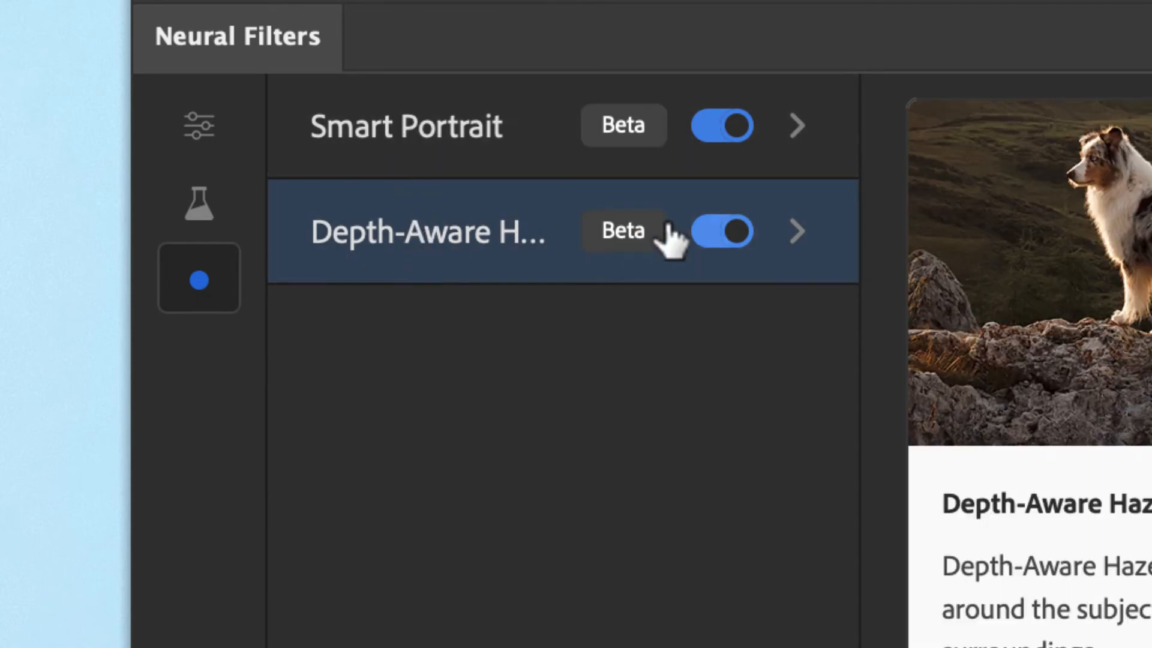
pyautogui.click(721, 233)
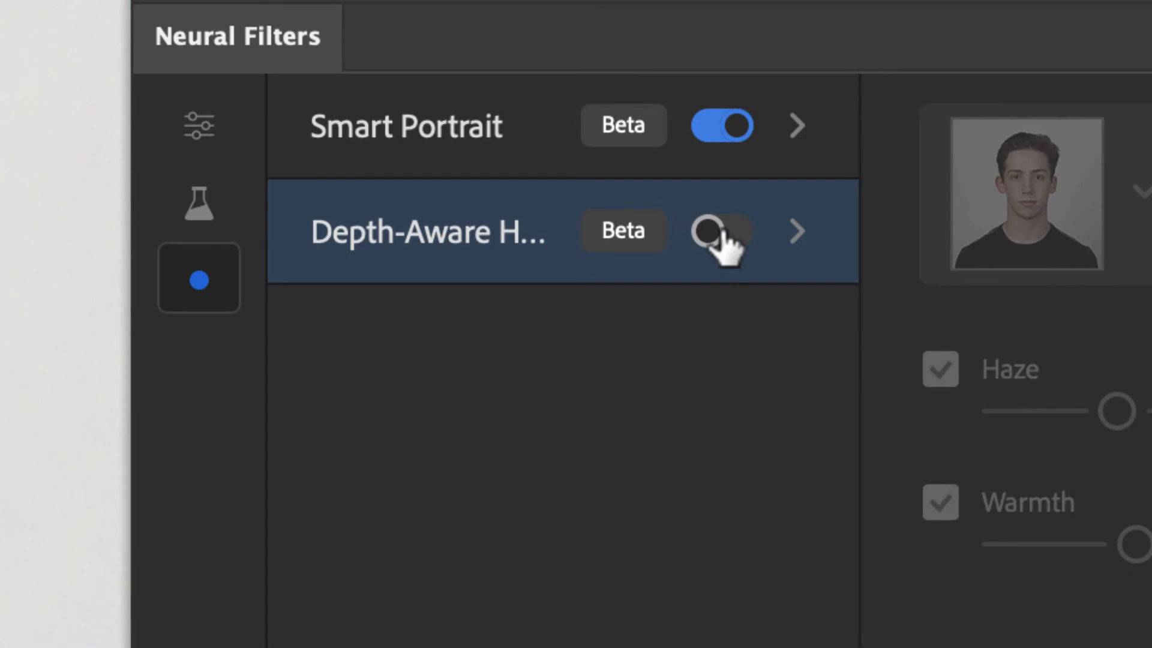
pyautogui.click(201, 297)
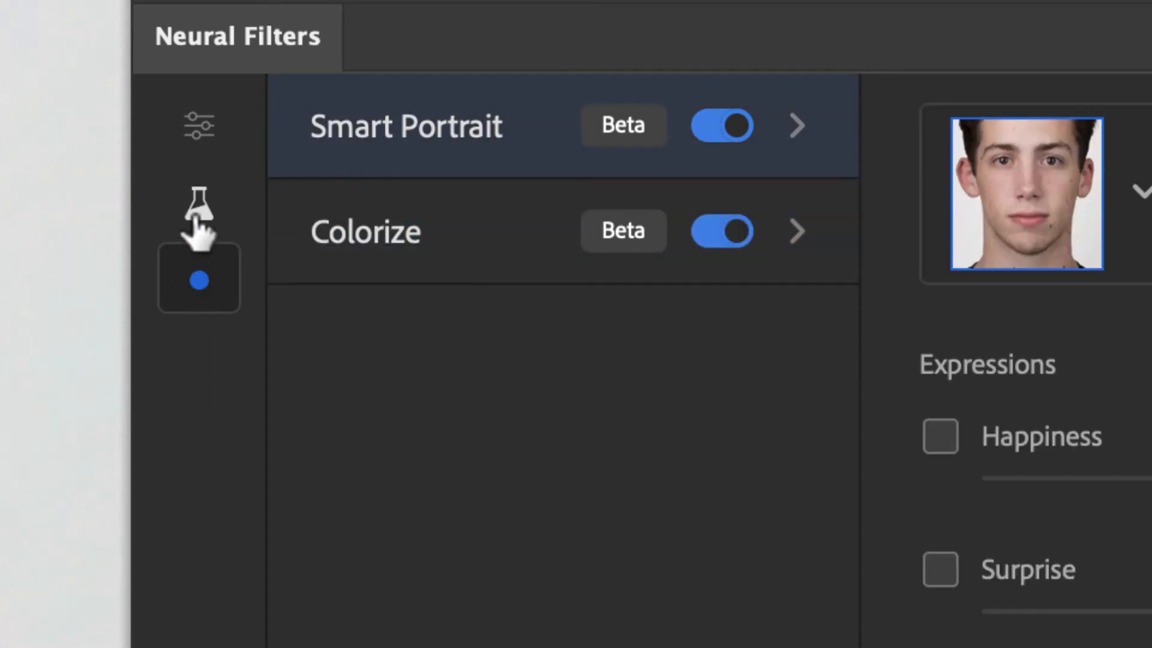
# Step: Find Colorize among the beta filters and turn it off for the portrait
pyautogui.click(198, 213)
pyautogui.click(429, 454)
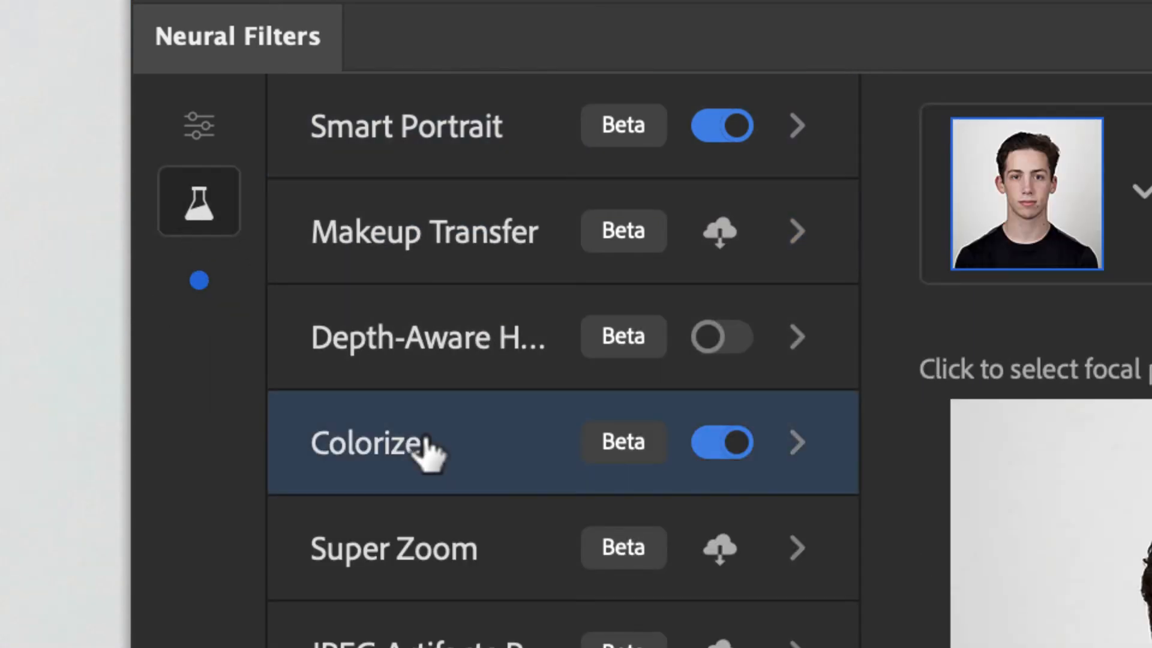
pyautogui.moveTo(430, 454)
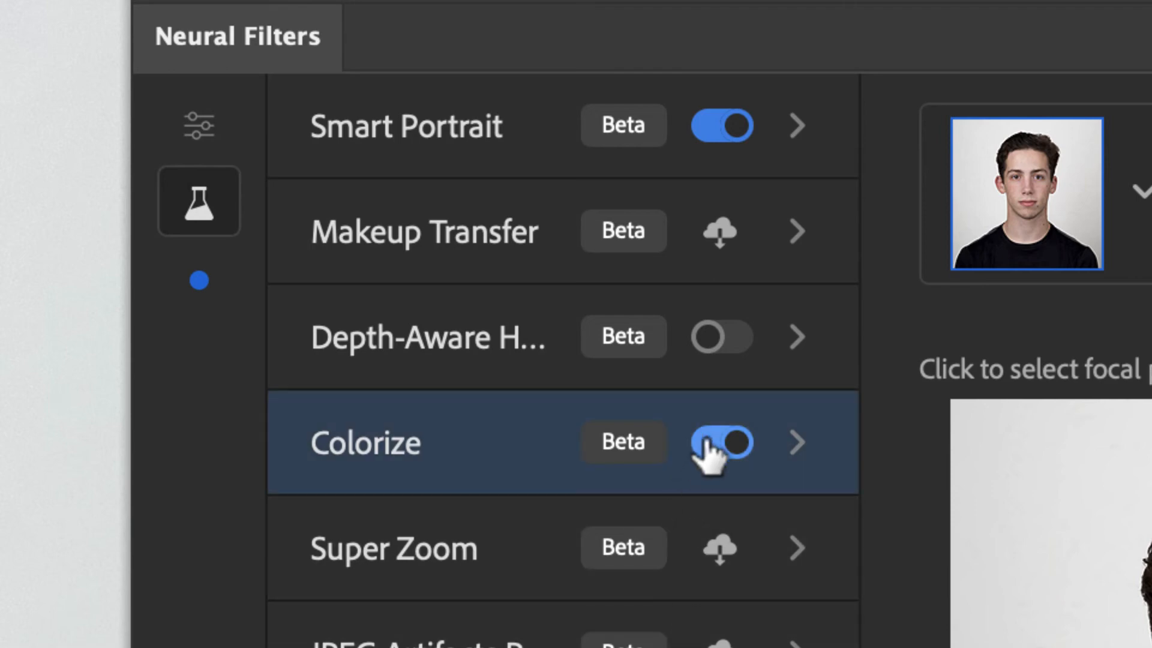
pyautogui.click(712, 450)
# Step: View the descriptions of the Super Zoom and JPEG Artifacts Removal filters
pyautogui.click(411, 549)
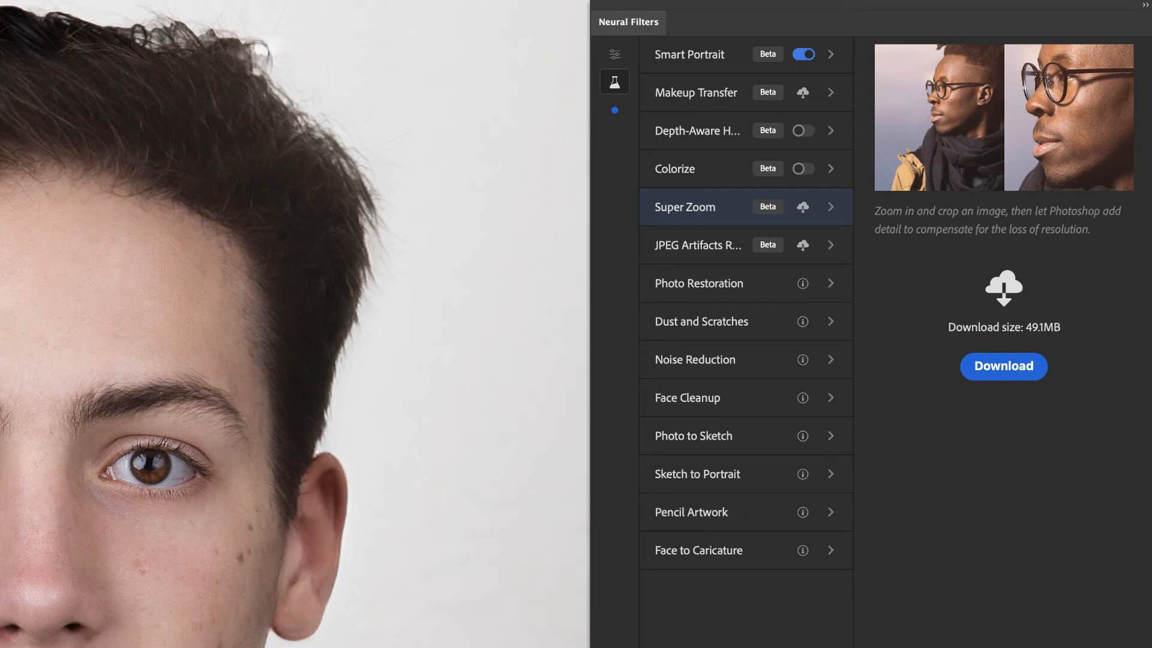
pyautogui.click(709, 248)
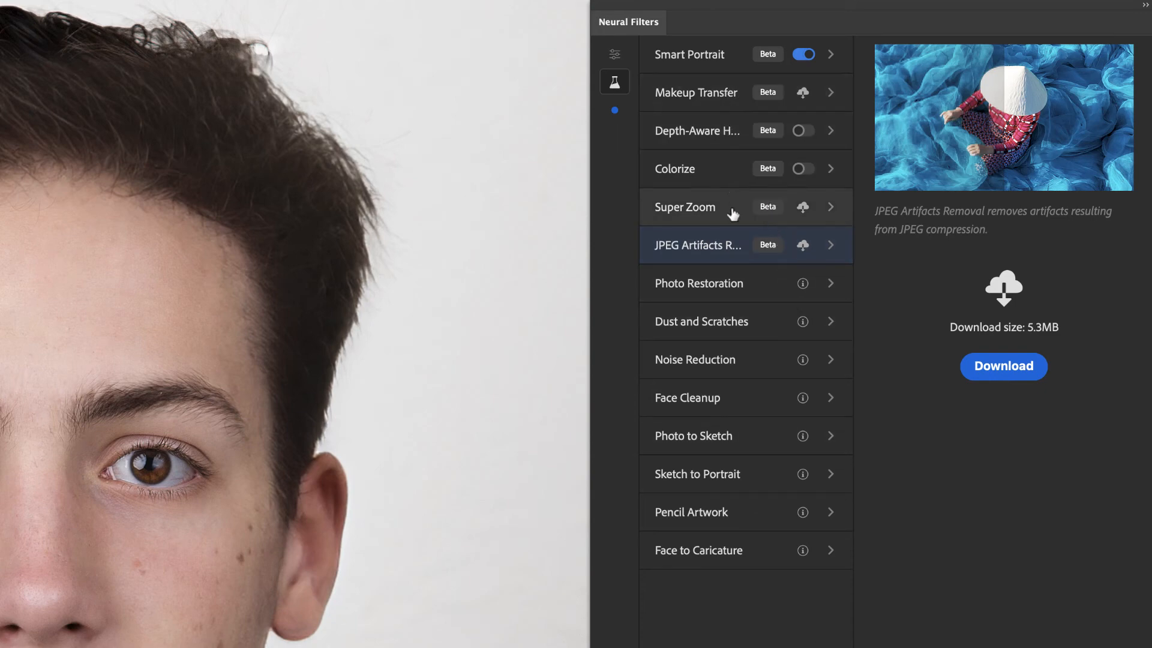
pyautogui.moveTo(733, 251)
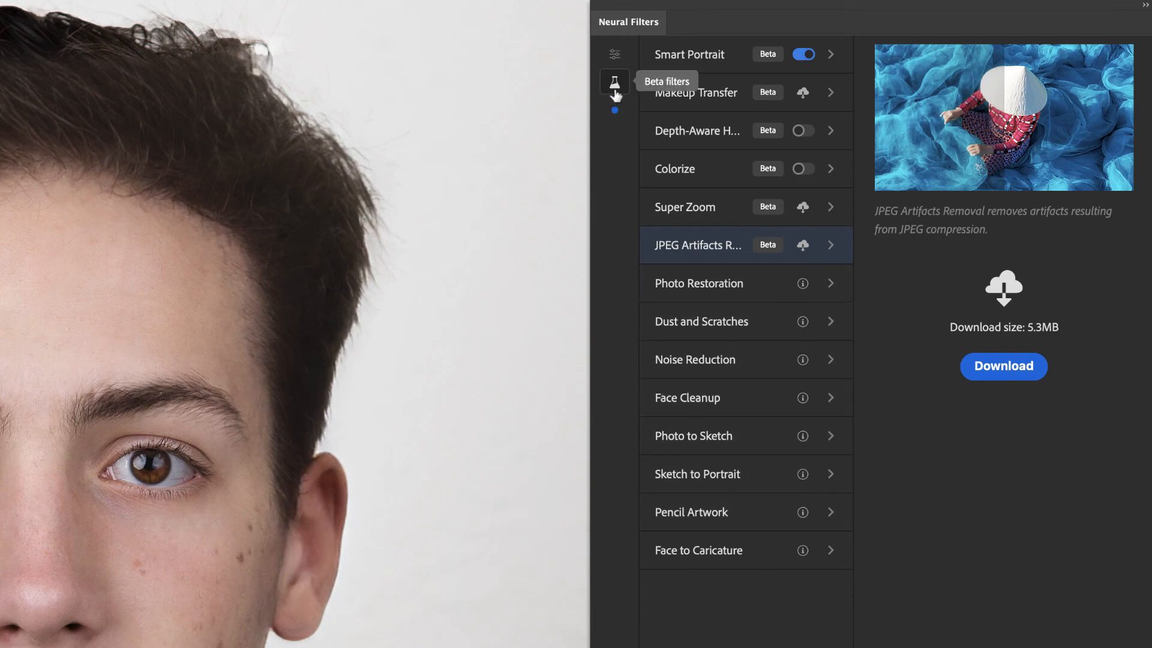
# Step: In Smart Portrait, set Facial age to 40 and Hair thickness to -29, disable Retain unique details, and apply the result as a new layer
pyautogui.click(685, 63)
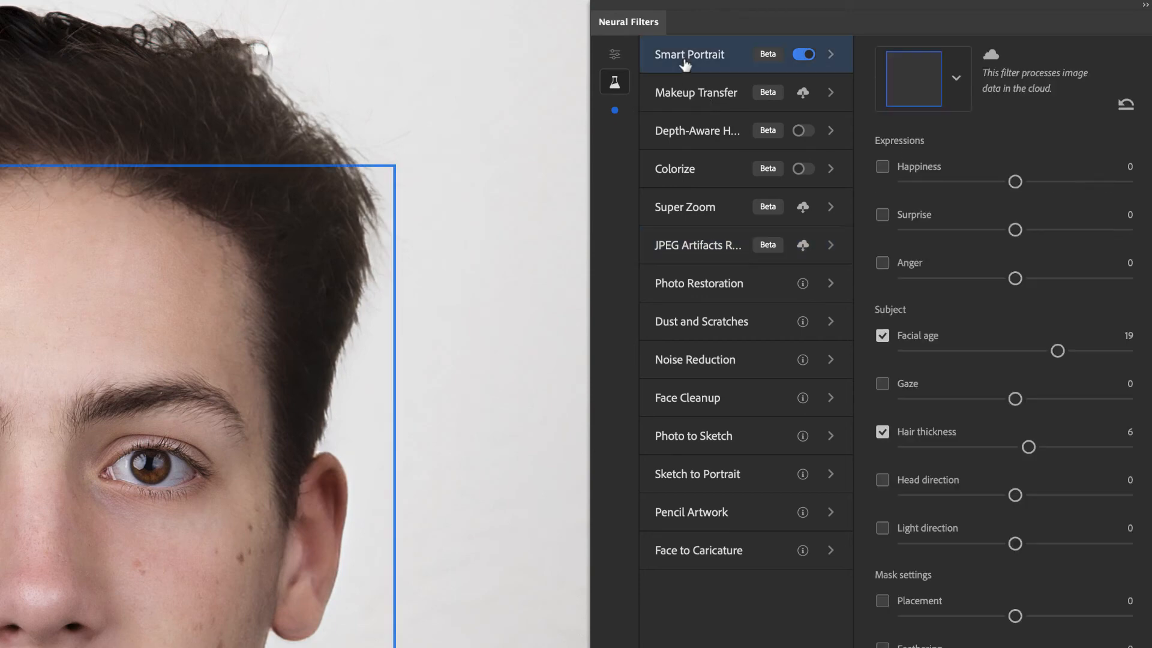
pyautogui.click(614, 108)
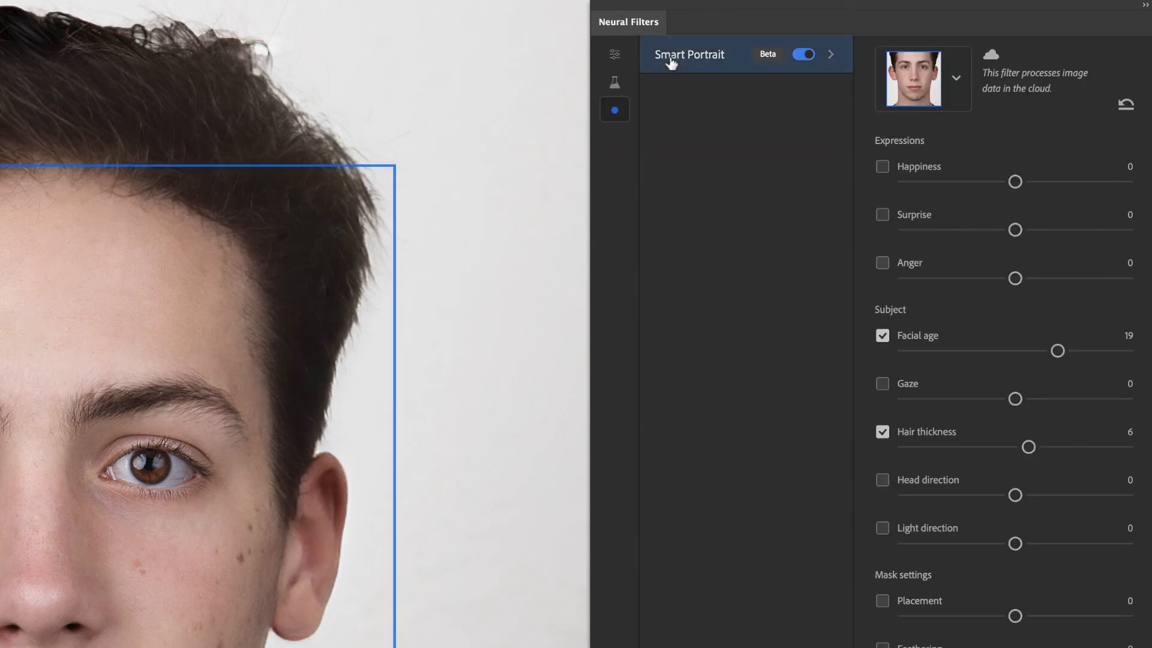
pyautogui.moveTo(1057, 351); pyautogui.dragTo(1108, 353)
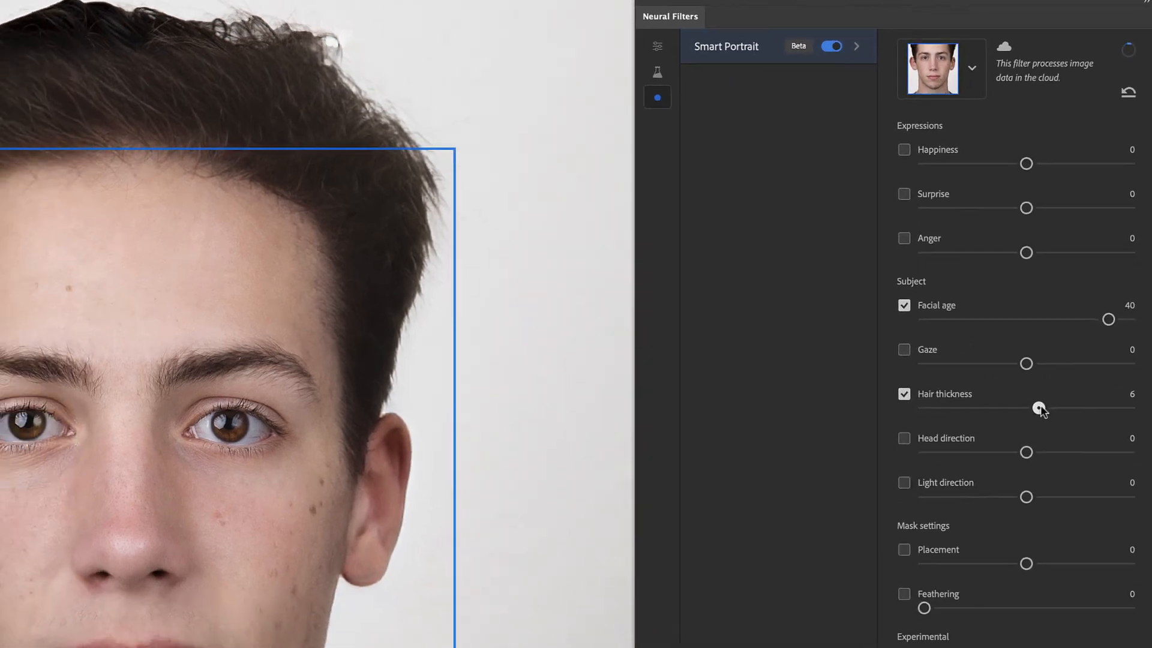
pyautogui.moveTo(1029, 447); pyautogui.dragTo(948, 447)
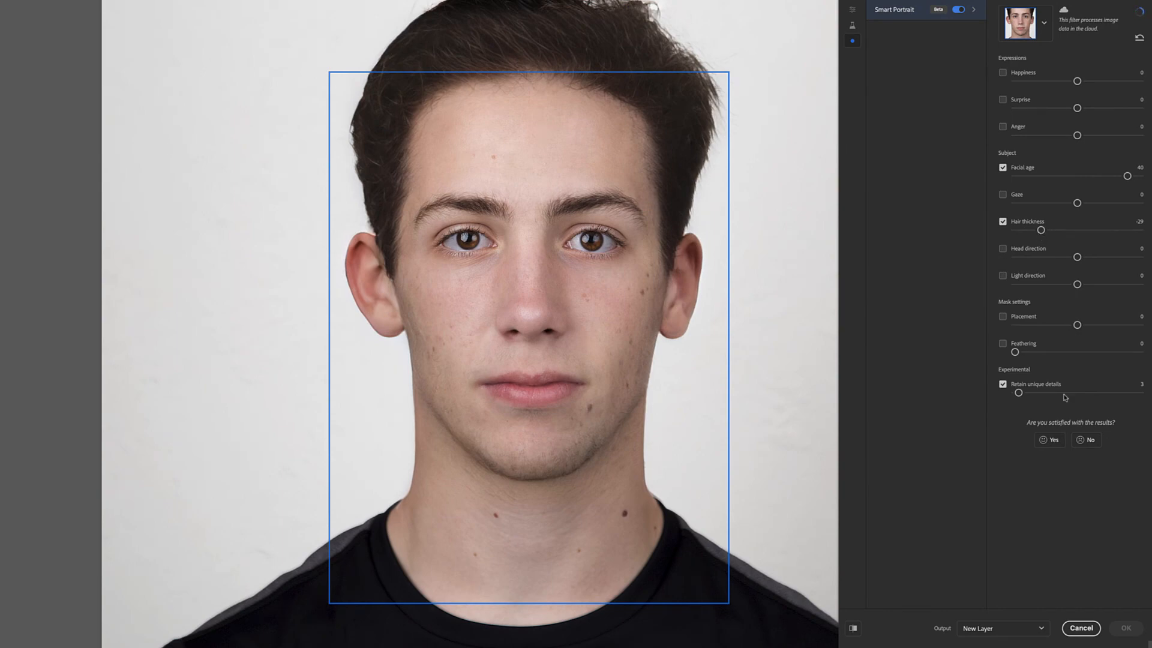
pyautogui.click(1003, 386)
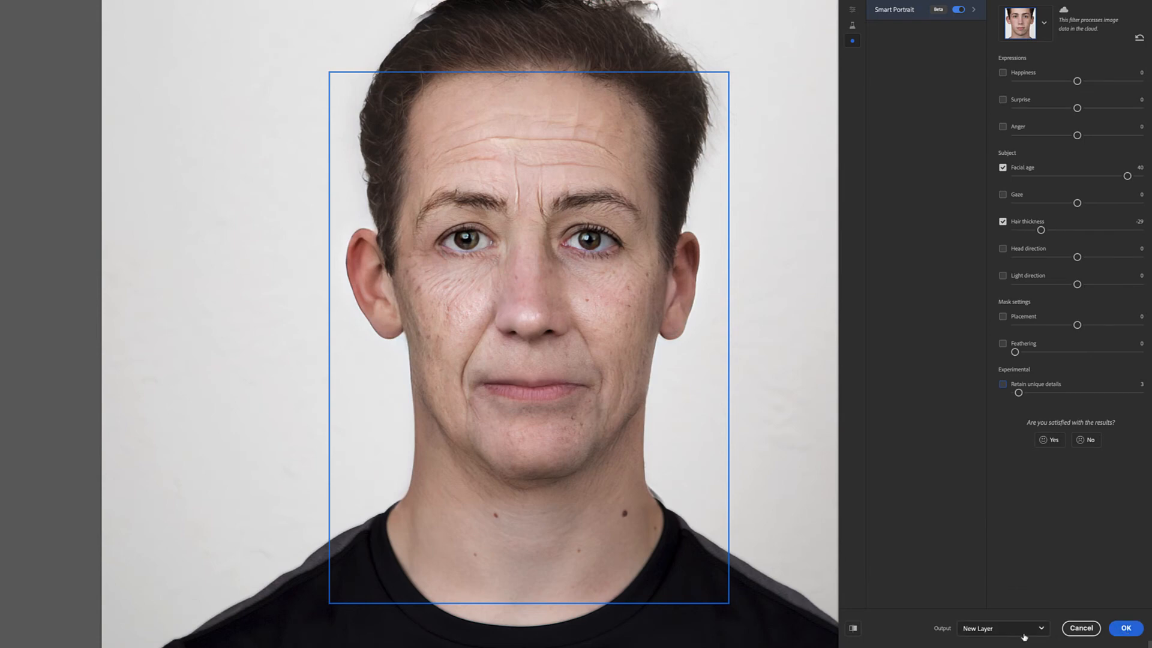
pyautogui.click(1126, 628)
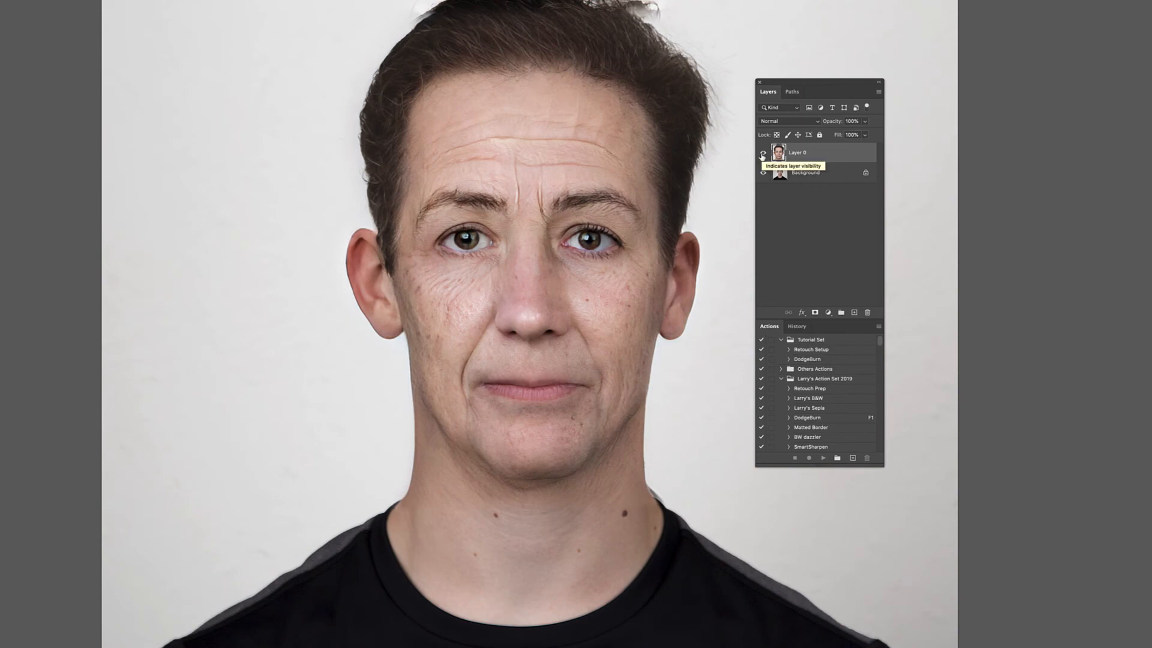
# Step: Compare the aged portrait with the original by toggling the new layer's visibility, and move the layer list clear of the image
pyautogui.click(763, 154)
pyautogui.click(763, 155)
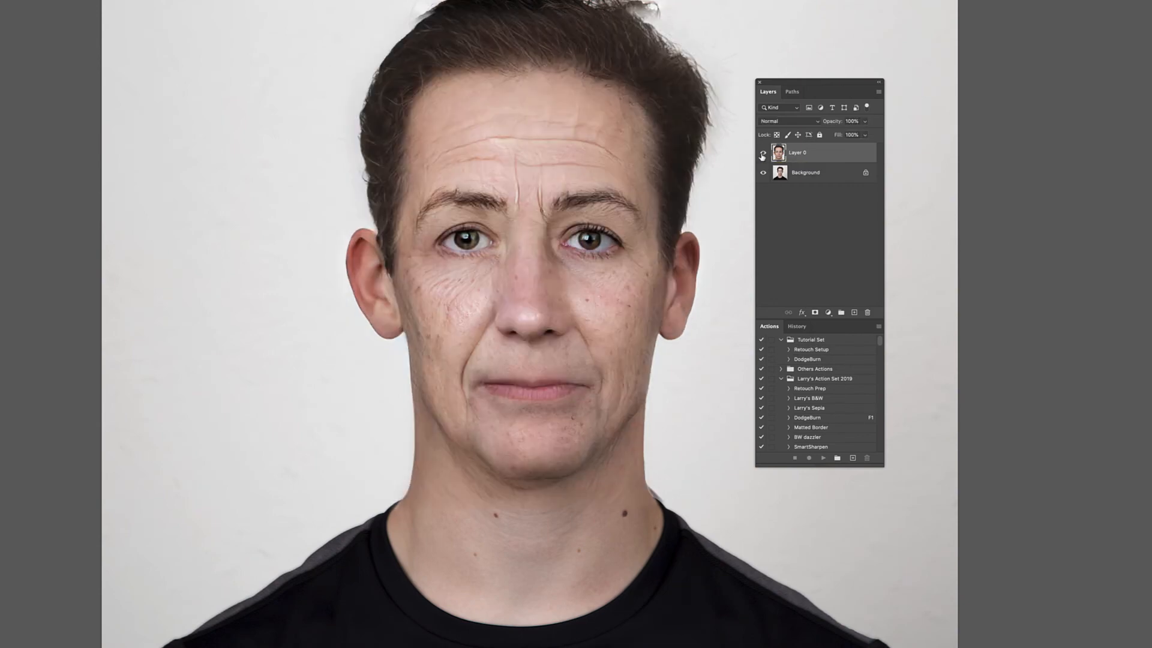
pyautogui.click(763, 155)
pyautogui.click(763, 156)
pyautogui.moveTo(799, 84); pyautogui.dragTo(1013, 80)
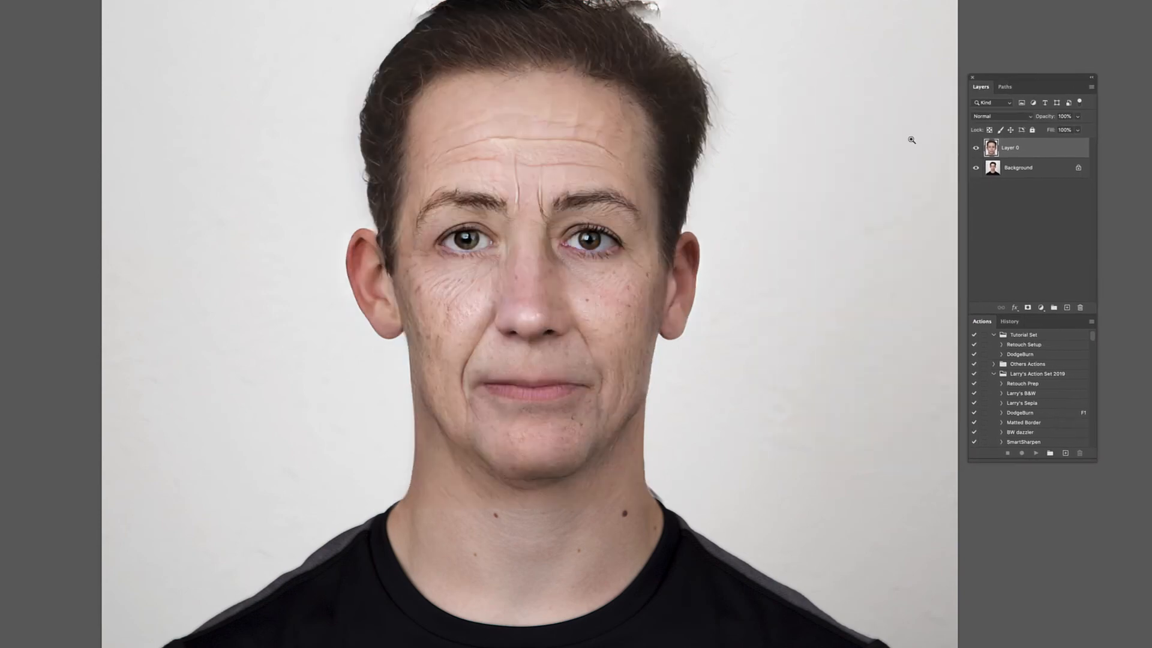
pyautogui.moveTo(1005, 78); pyautogui.dragTo(835, 109)
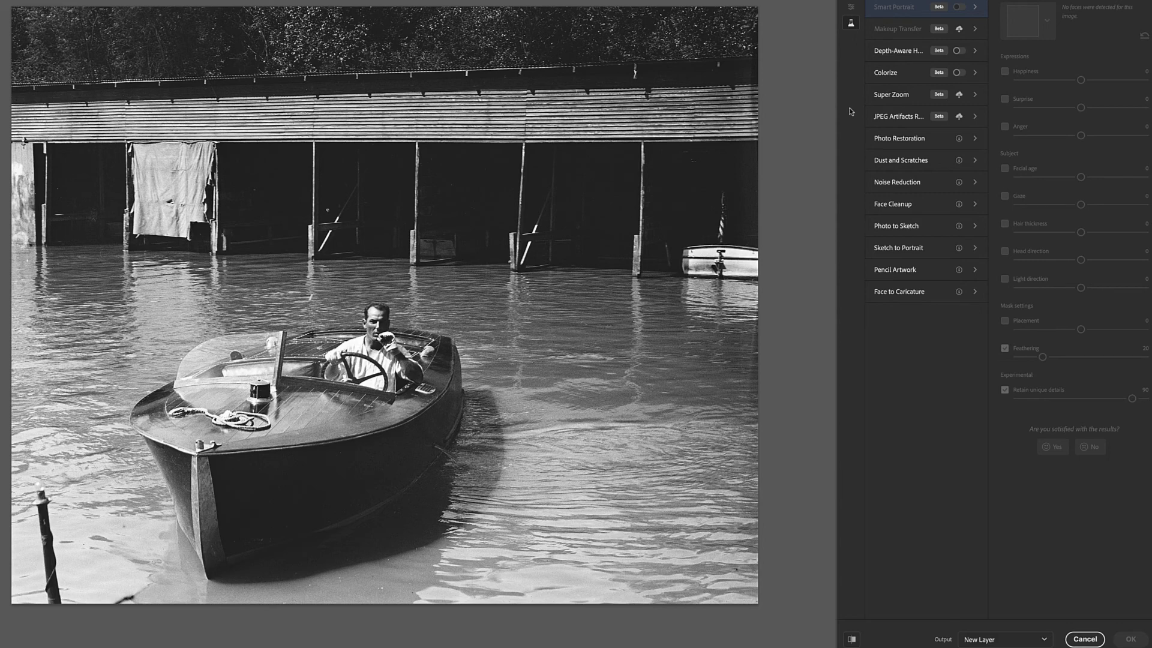
# Step: Turn on Colorize for the black-and-white boat photo and compare the result with the original
pyautogui.click(888, 74)
pyautogui.click(958, 72)
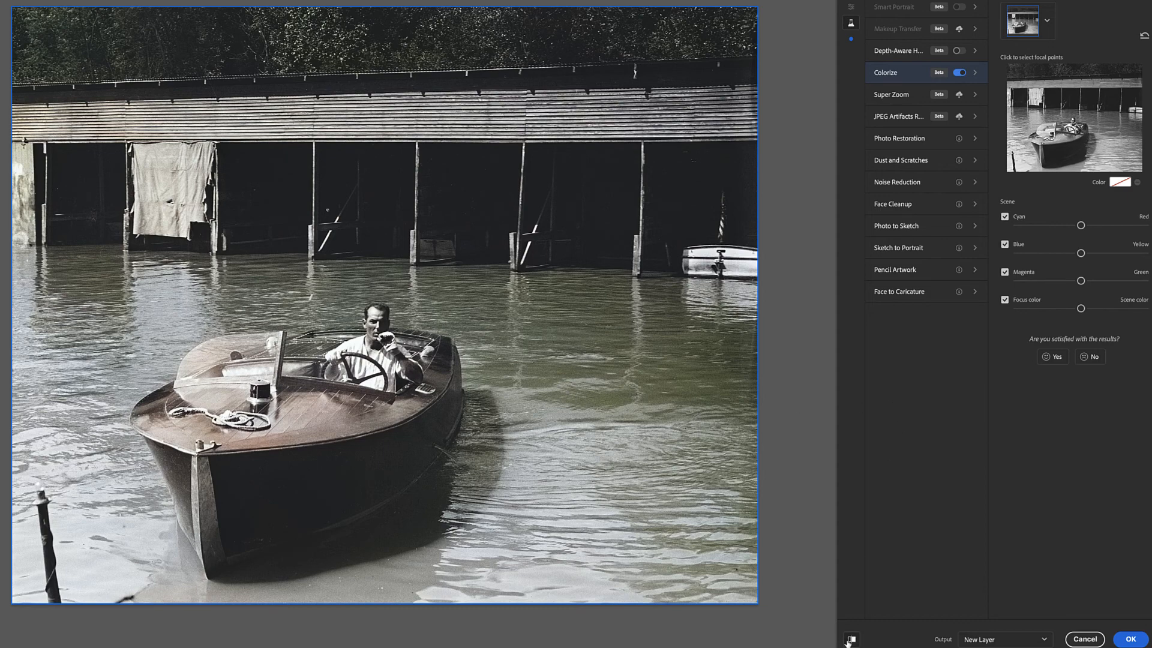
pyautogui.click(850, 640)
pyautogui.click(850, 640)
pyautogui.click(850, 640)
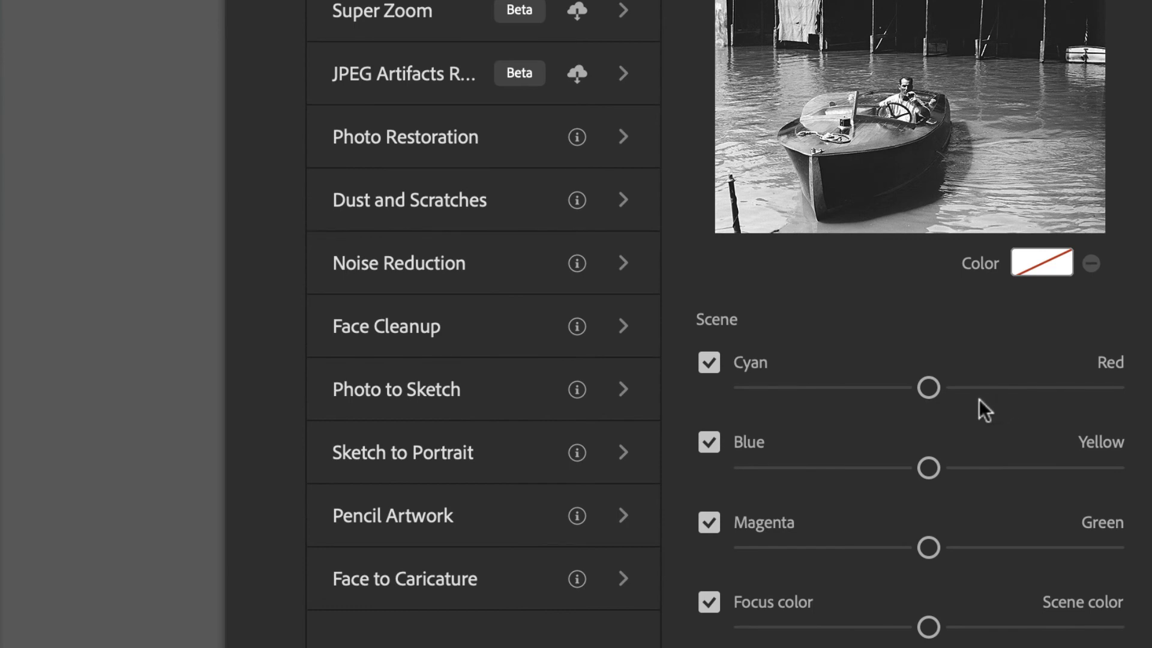
# Step: Shift the colorized scene slightly toward Red on the Cyan-Red balance and slightly toward Green on the Magenta-Green balance
pyautogui.click(963, 387)
pyautogui.click(959, 547)
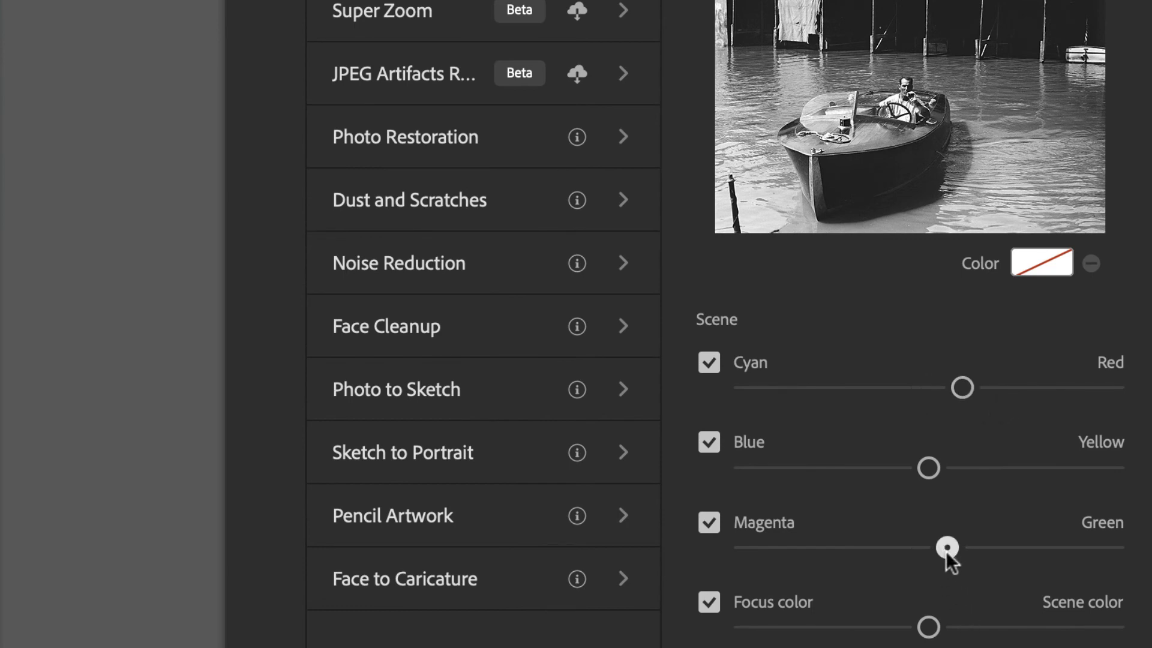
pyautogui.moveTo(959, 395); pyautogui.dragTo(952, 396)
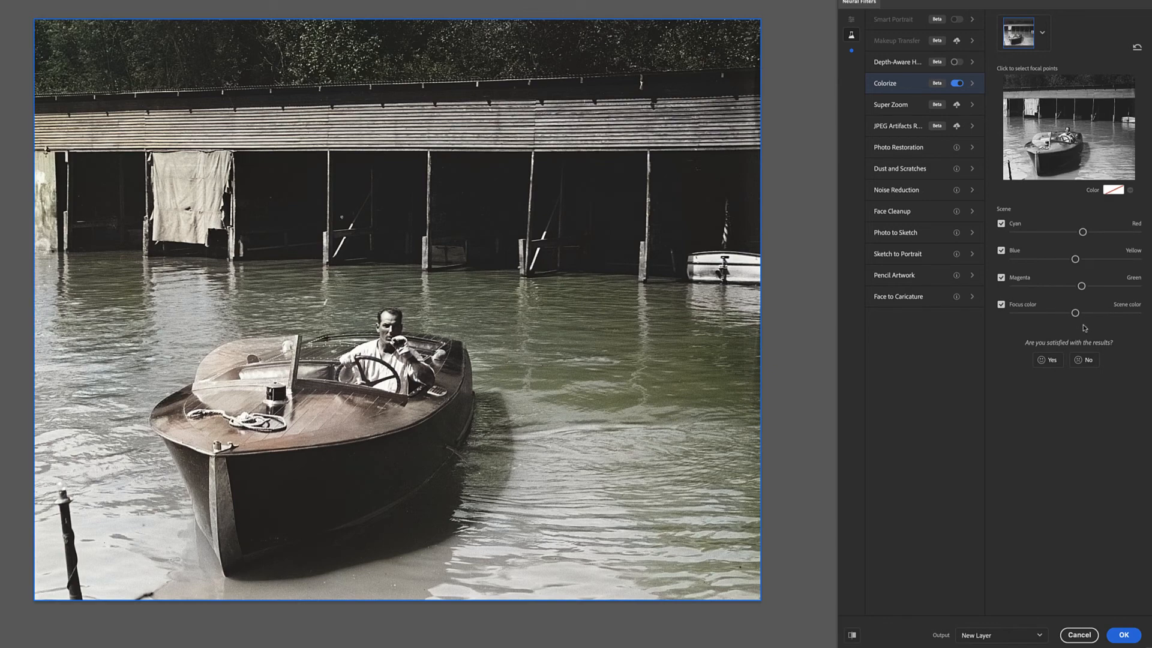
# Step: Try the Focus color balance at both extremes, and set it a little past the middle toward Scene color
pyautogui.moveTo(1075, 314); pyautogui.dragTo(983, 315)
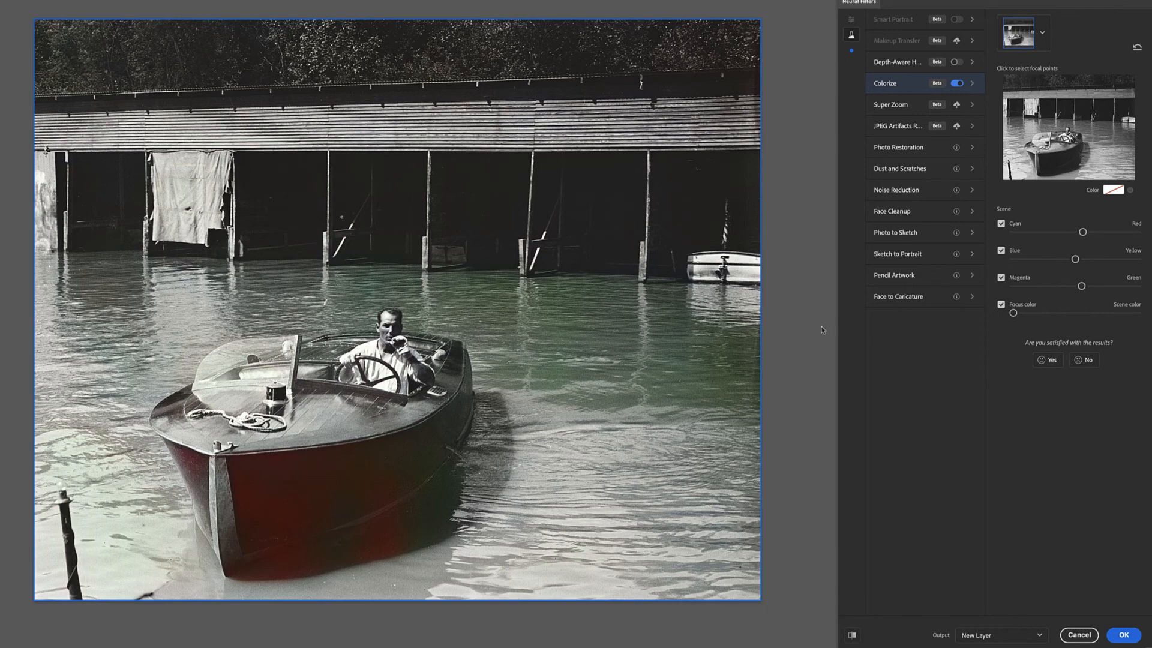
pyautogui.moveTo(1014, 313); pyautogui.dragTo(1137, 313)
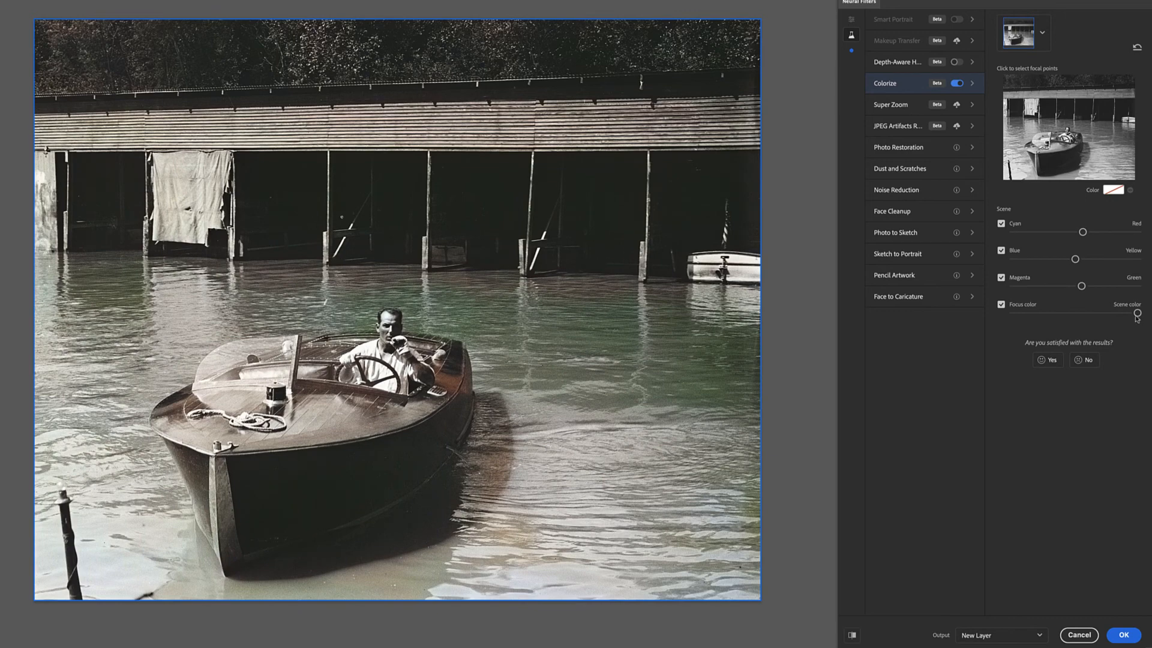
pyautogui.moveTo(1136, 318); pyautogui.dragTo(1080, 318)
pyautogui.moveTo(1077, 313); pyautogui.dragTo(1100, 312)
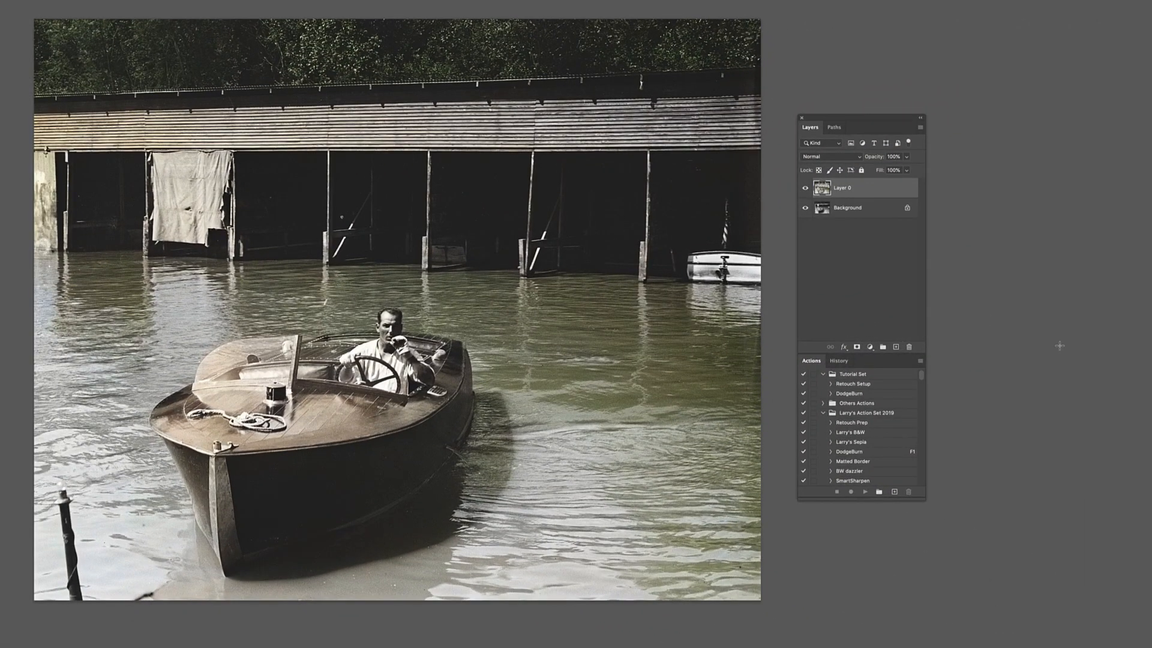
# Step: Compare the colorized layer with the original, and duplicate it with the copy's blend mode set to Soft Light
pyautogui.click(806, 189)
pyautogui.click(806, 189)
pyautogui.moveTo(859, 189); pyautogui.dragTo(897, 346)
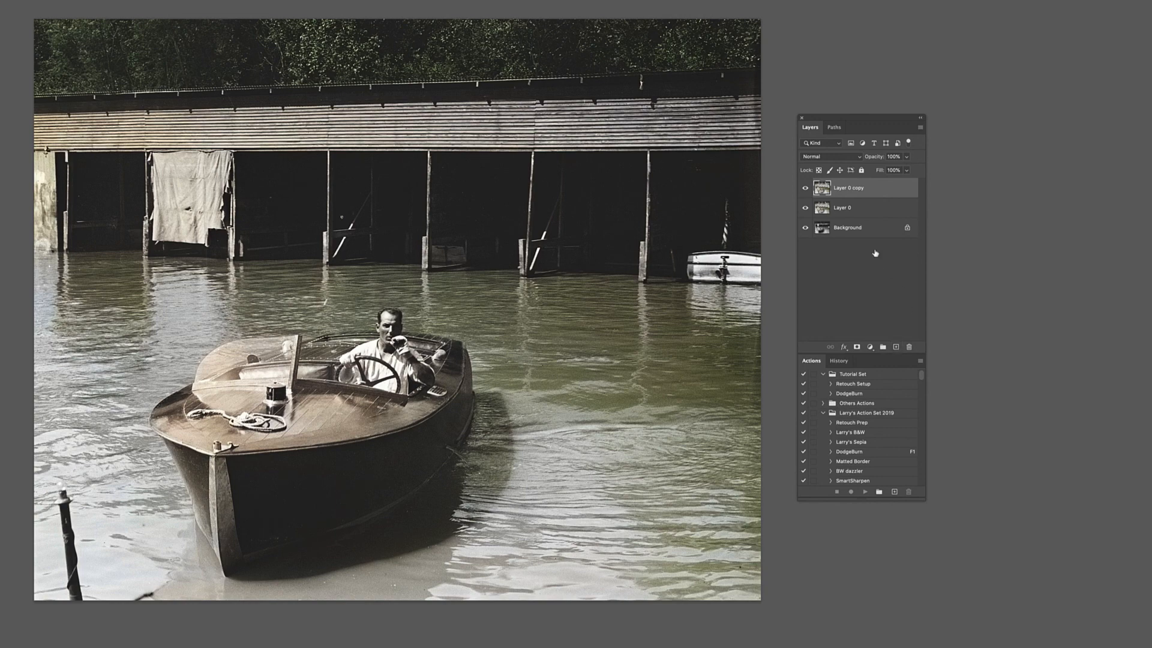
pyautogui.click(847, 158)
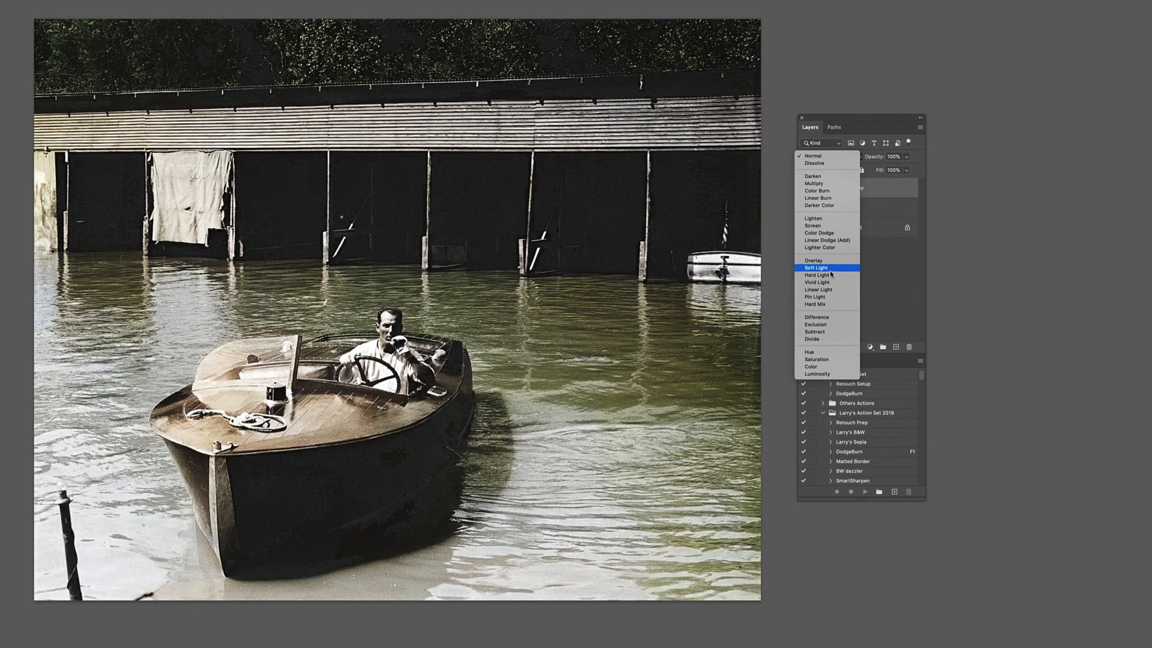
pyautogui.click(830, 271)
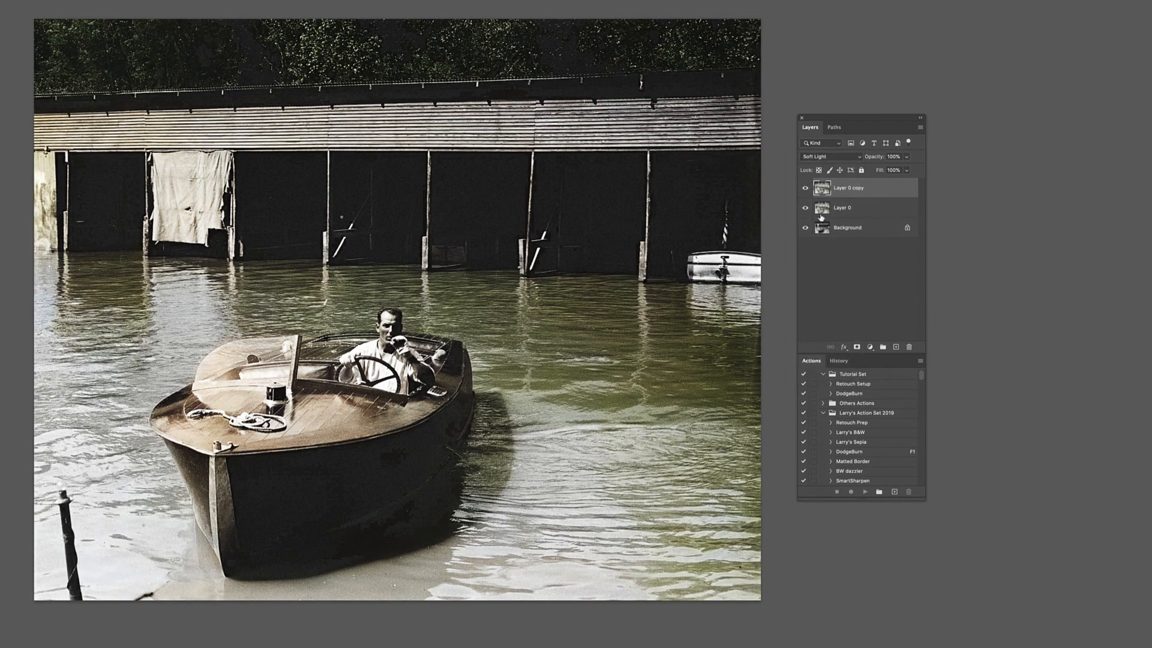
# Step: Compare the boat photo with and without the Soft Light copy, and set the copy's opacity to 60%
pyautogui.click(806, 188)
pyautogui.click(806, 188)
pyautogui.click(805, 189)
pyautogui.click(806, 188)
pyautogui.moveTo(906, 161); pyautogui.dragTo(889, 213)
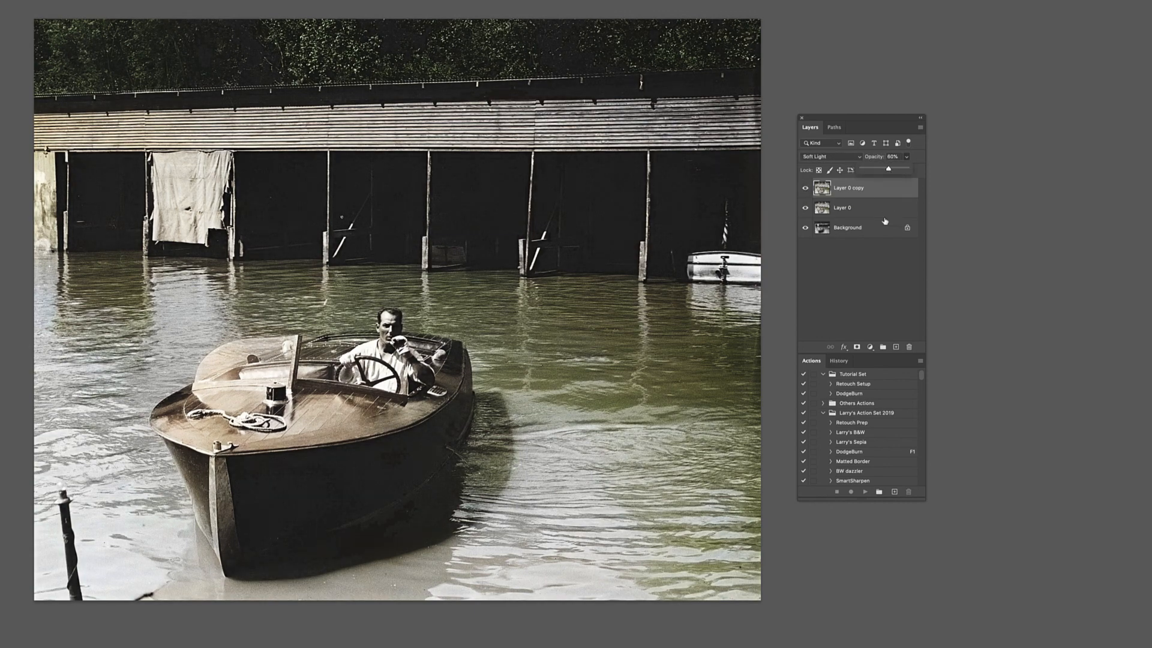